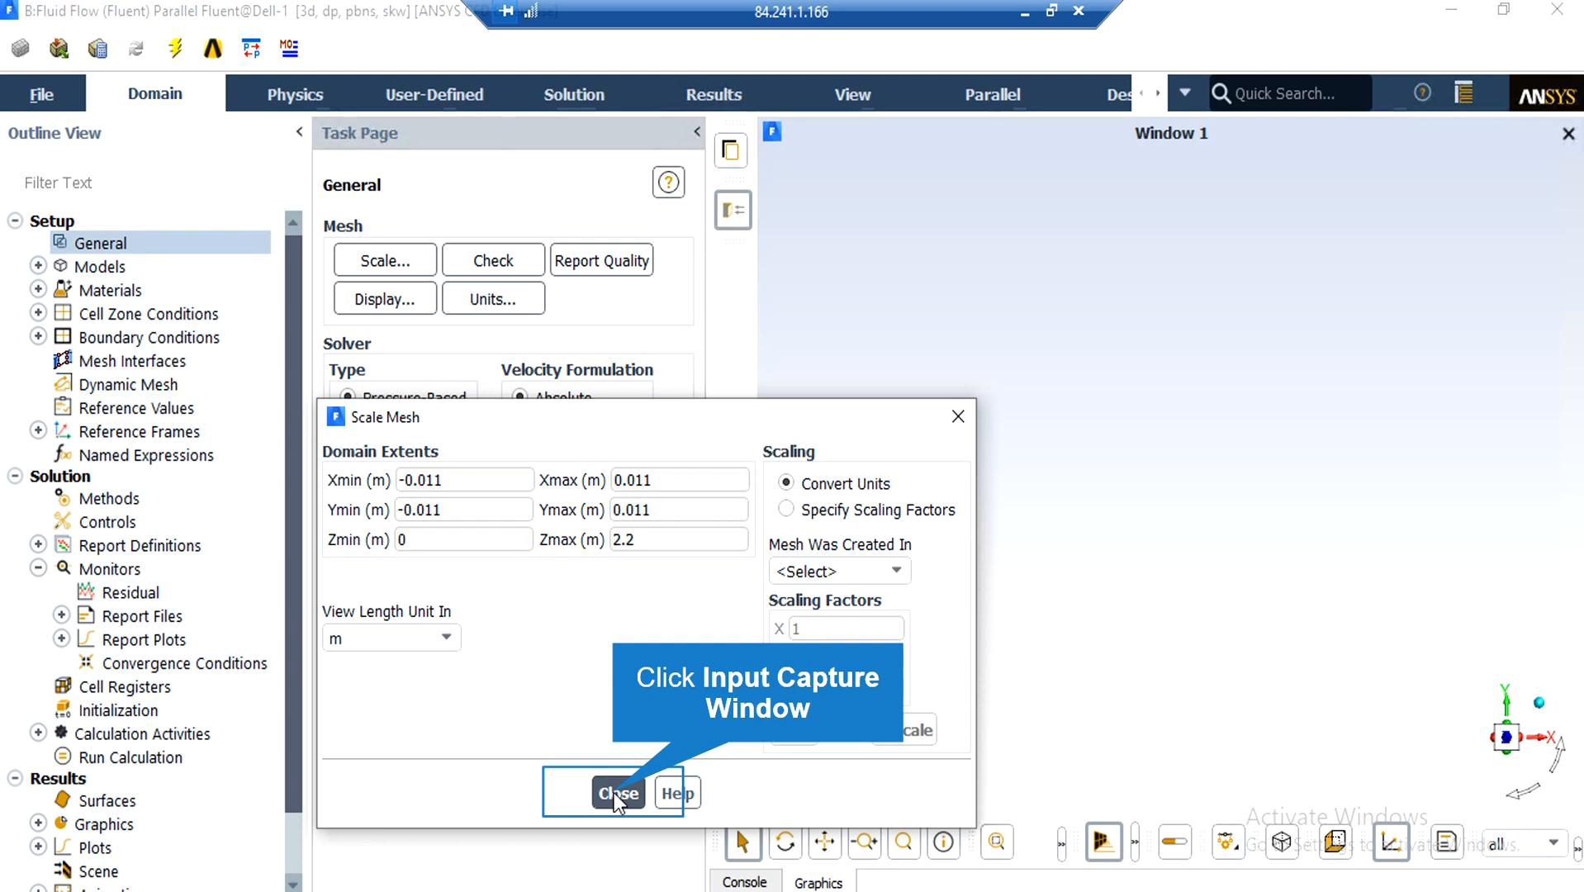
# Leave the mesh scaling settings, run a mesh check and report the mesh quality.
pyautogui.click(613, 792)
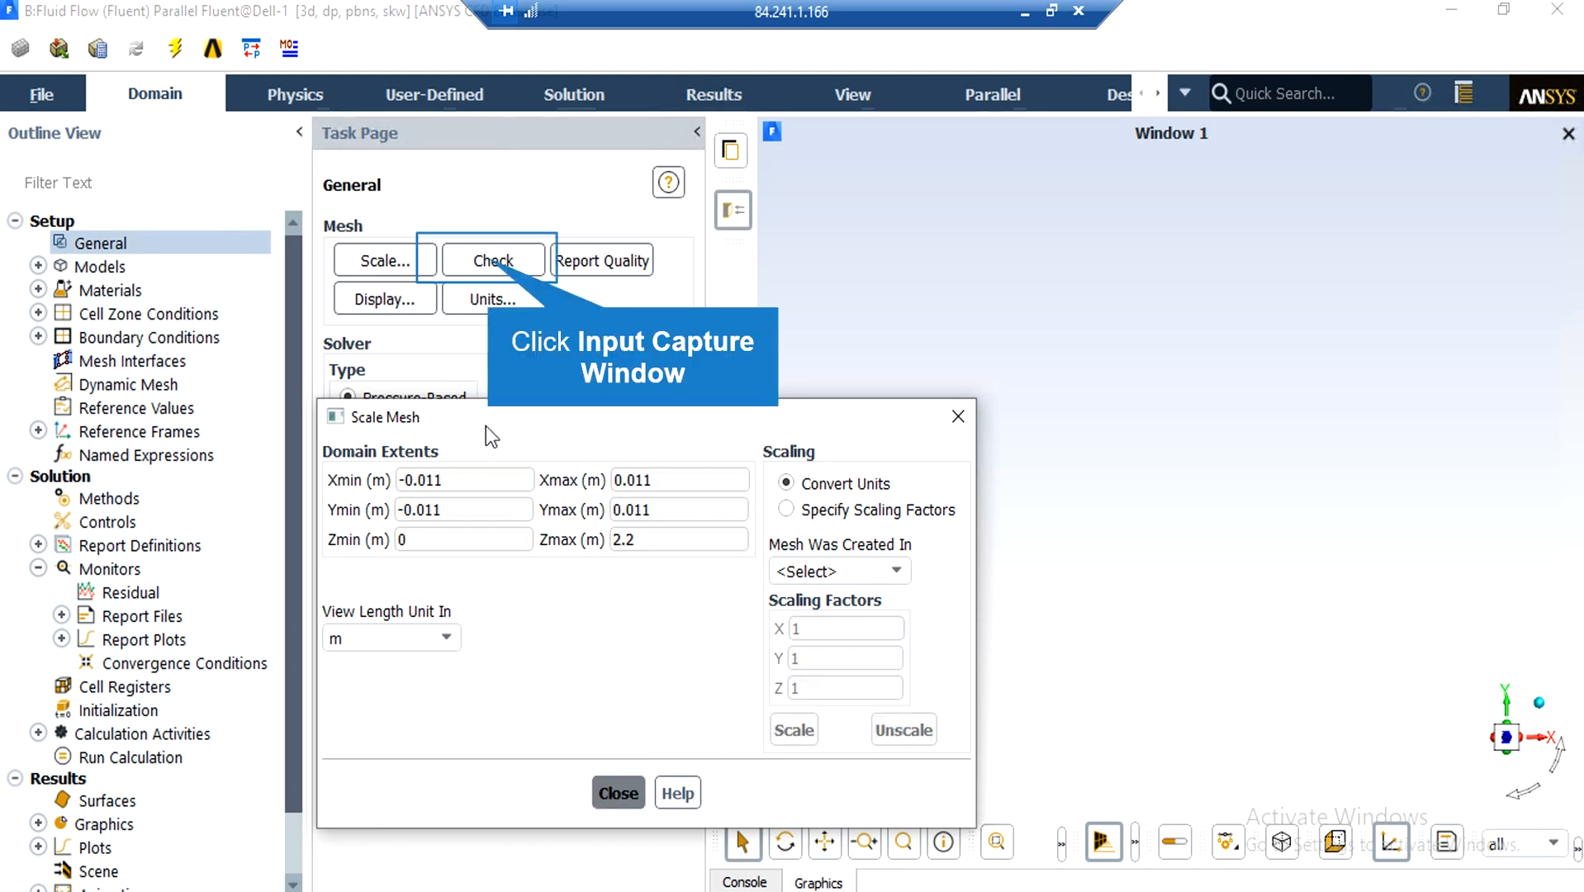
pyautogui.click(488, 260)
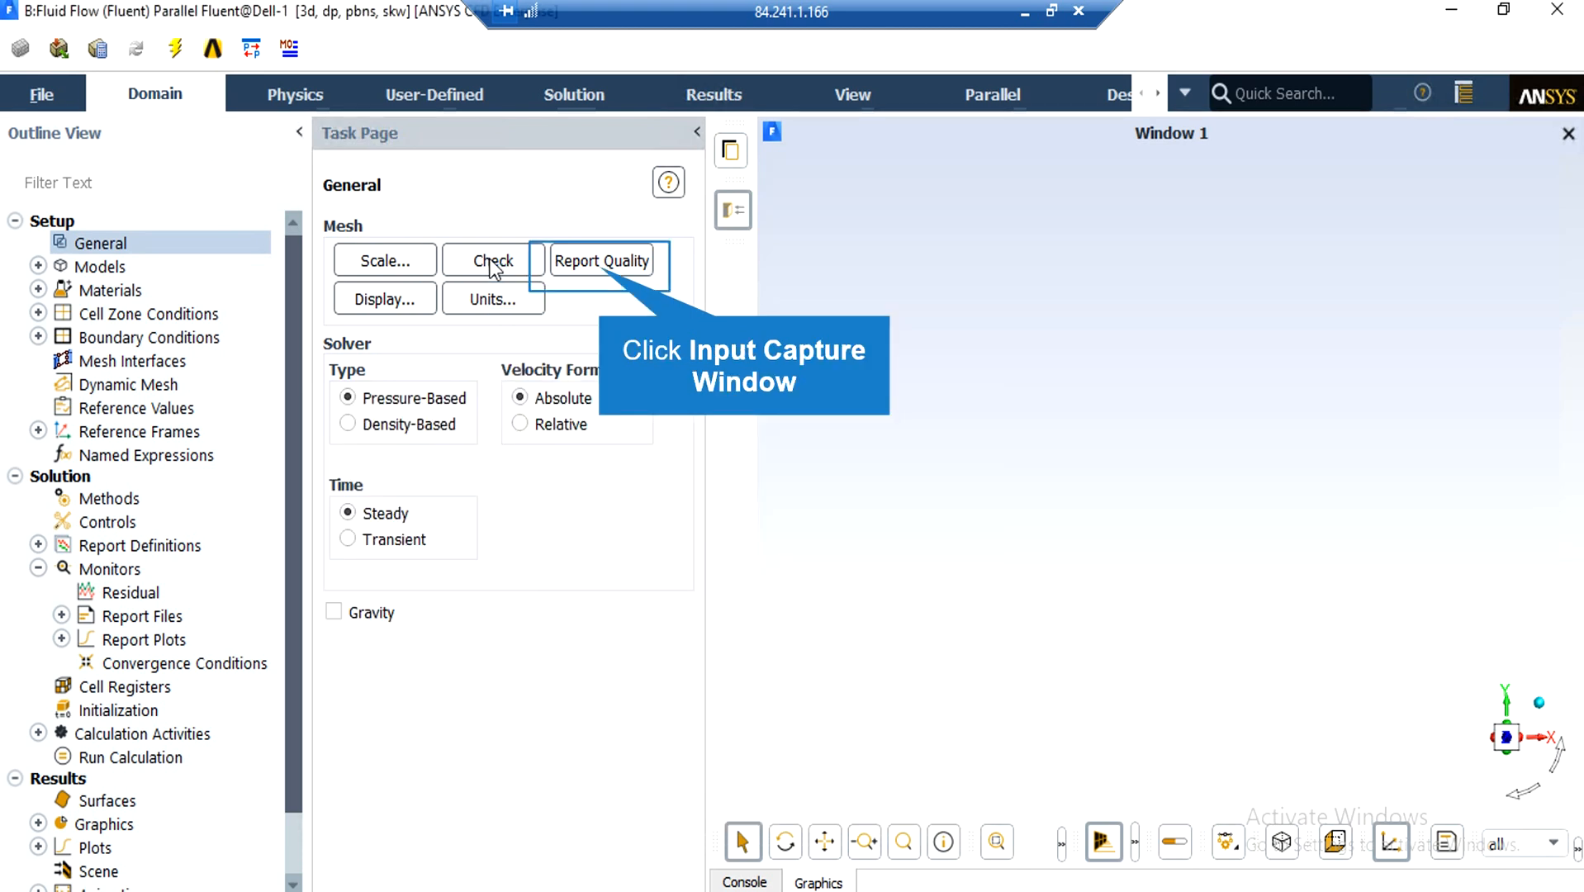
pyautogui.click(601, 267)
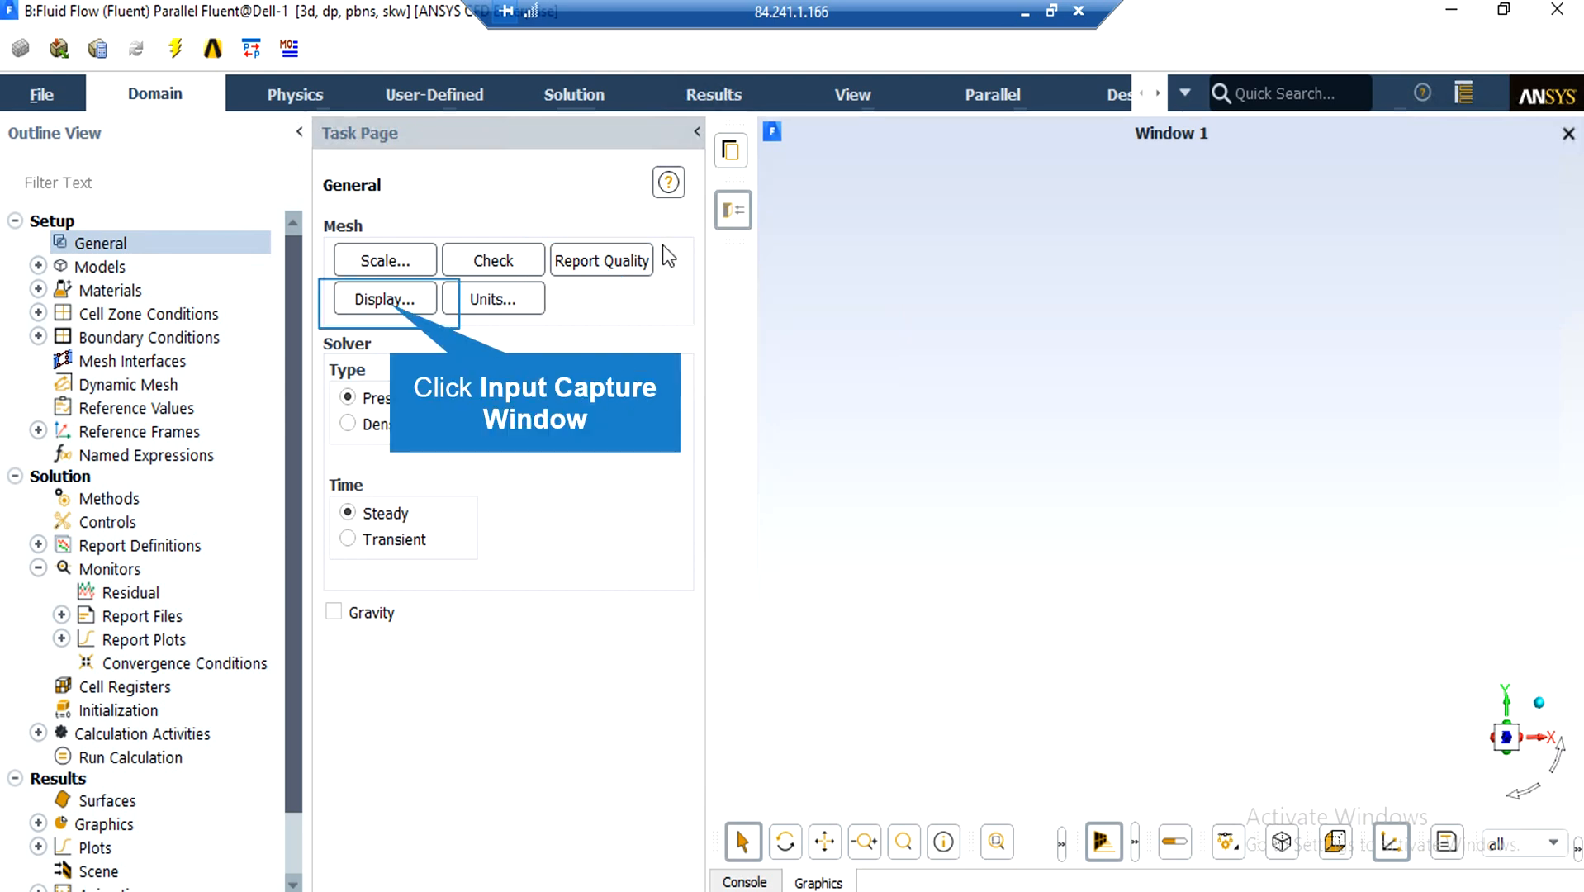
# Display the mesh faces of the inlet, outlet, tape-wall and tube-wall surfaces.
pyautogui.click(392, 305)
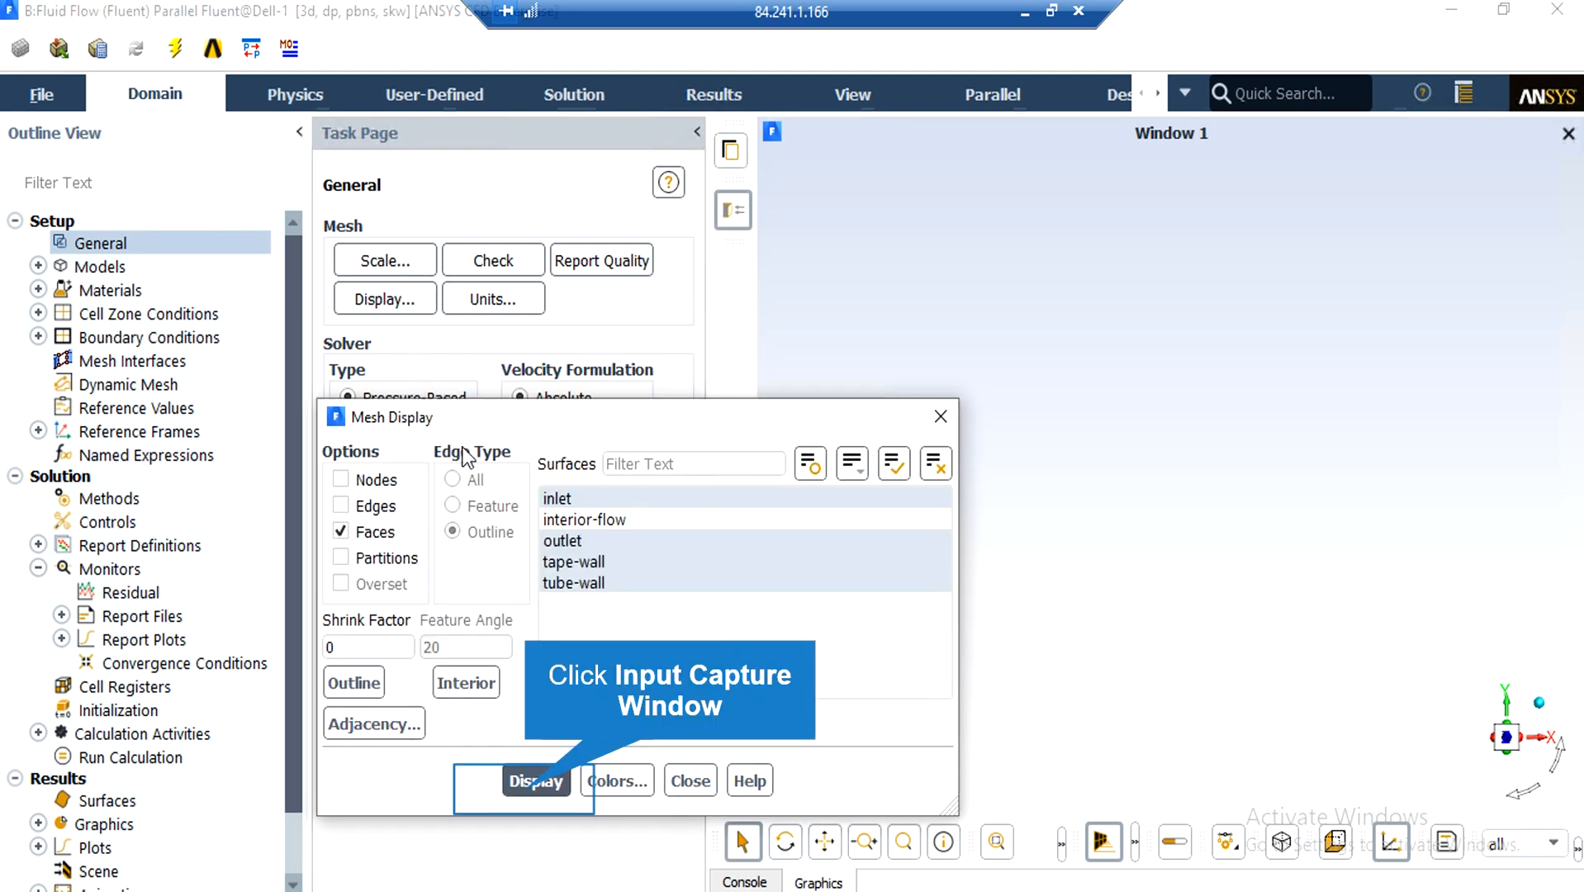
pyautogui.click(524, 789)
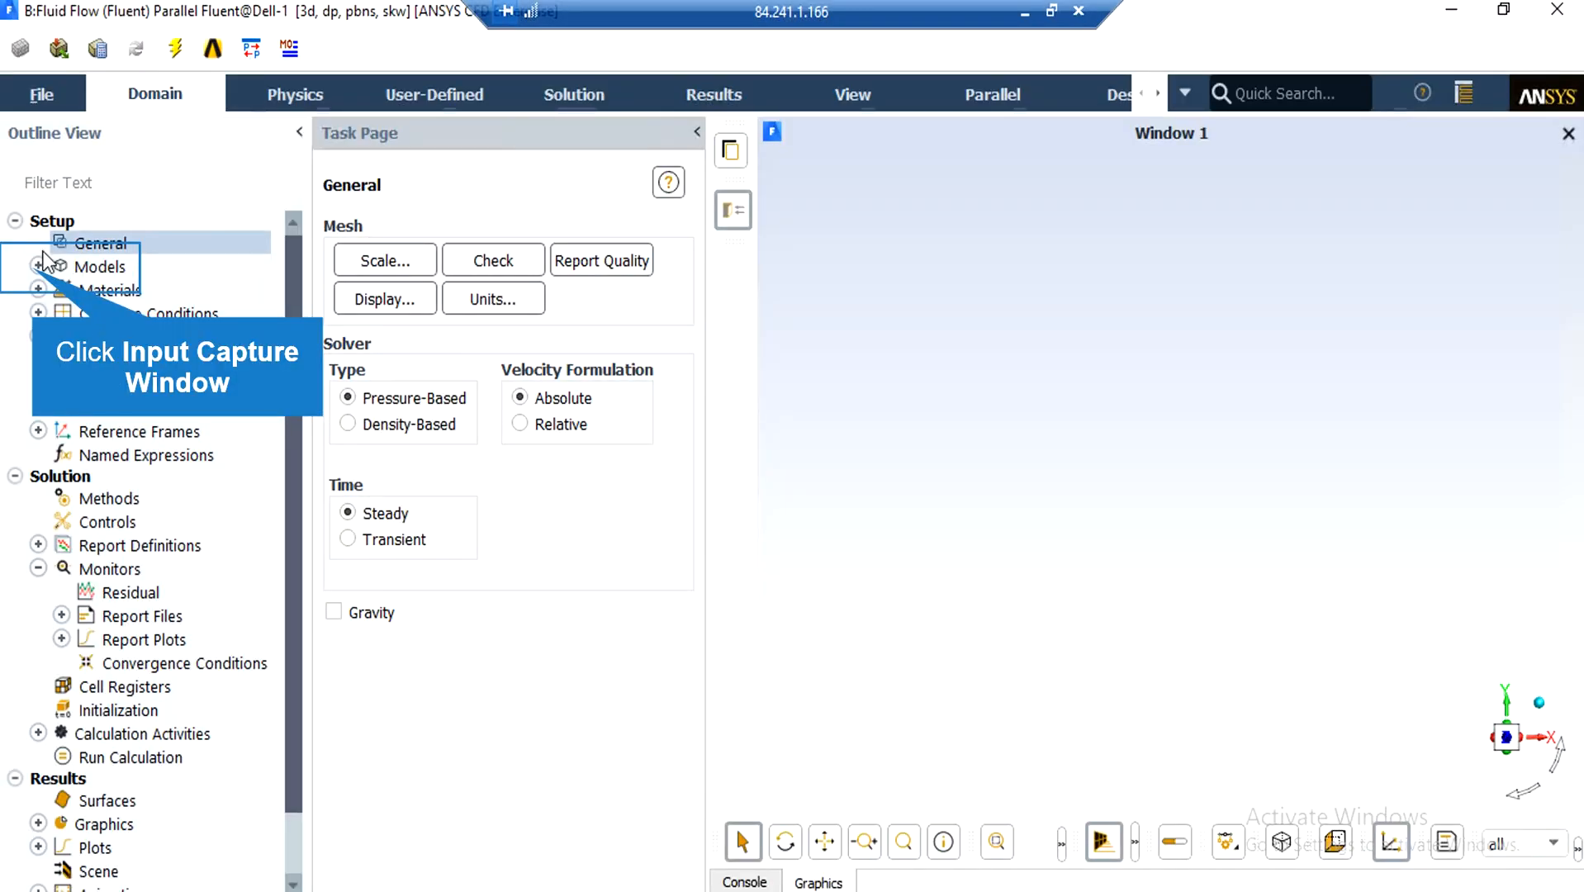
# Examine the Energy model setting and the Viscous model settings without changing them.
pyautogui.click(38, 266)
pyautogui.doubleClick(142, 313)
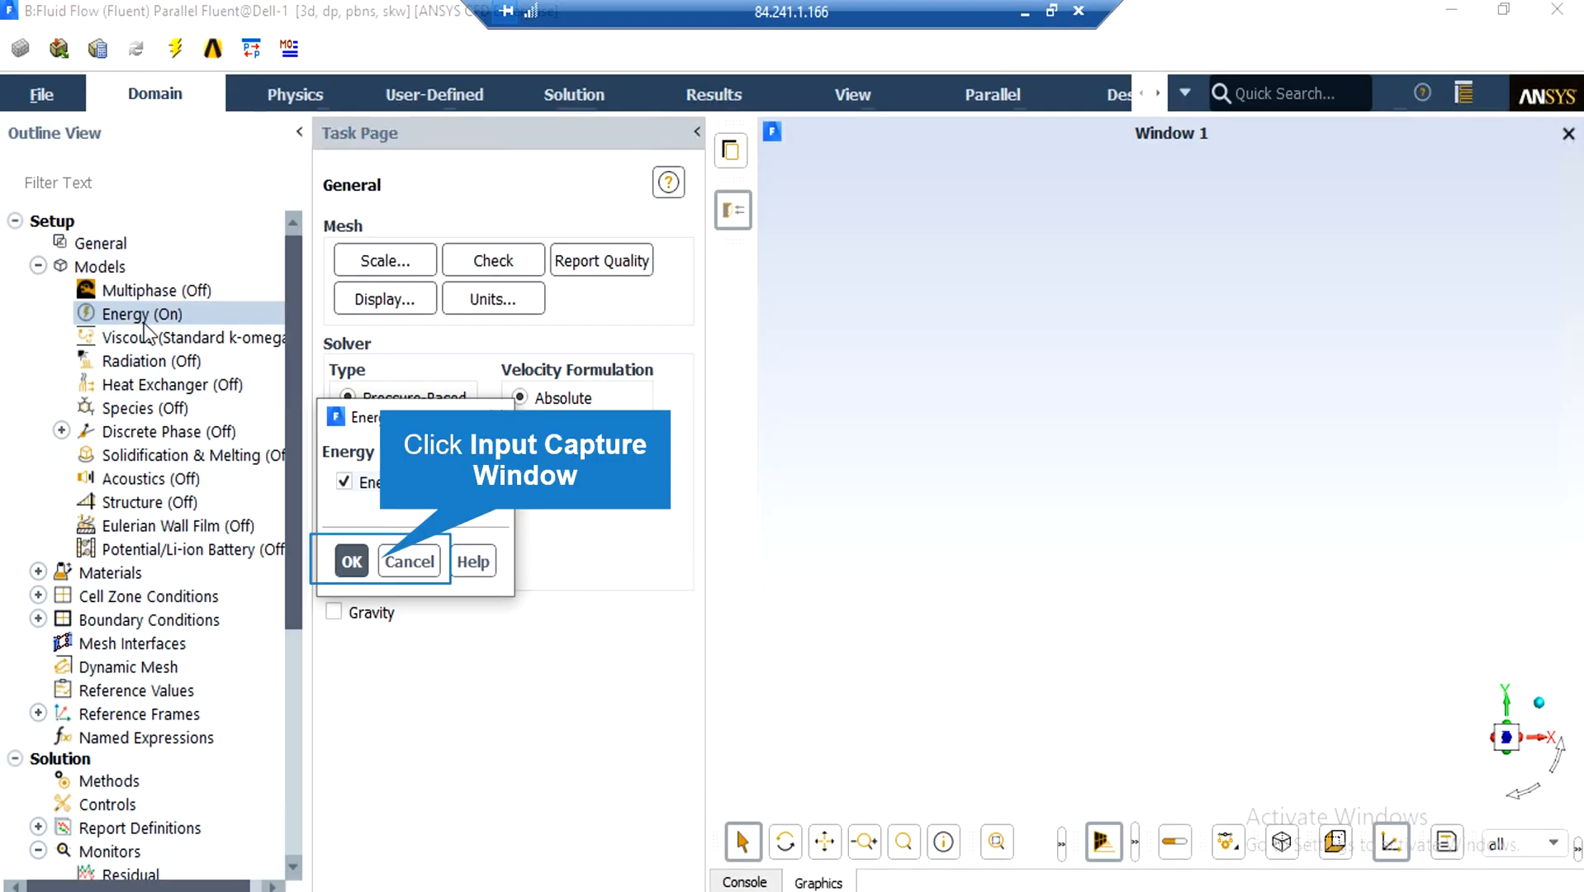
pyautogui.click(382, 559)
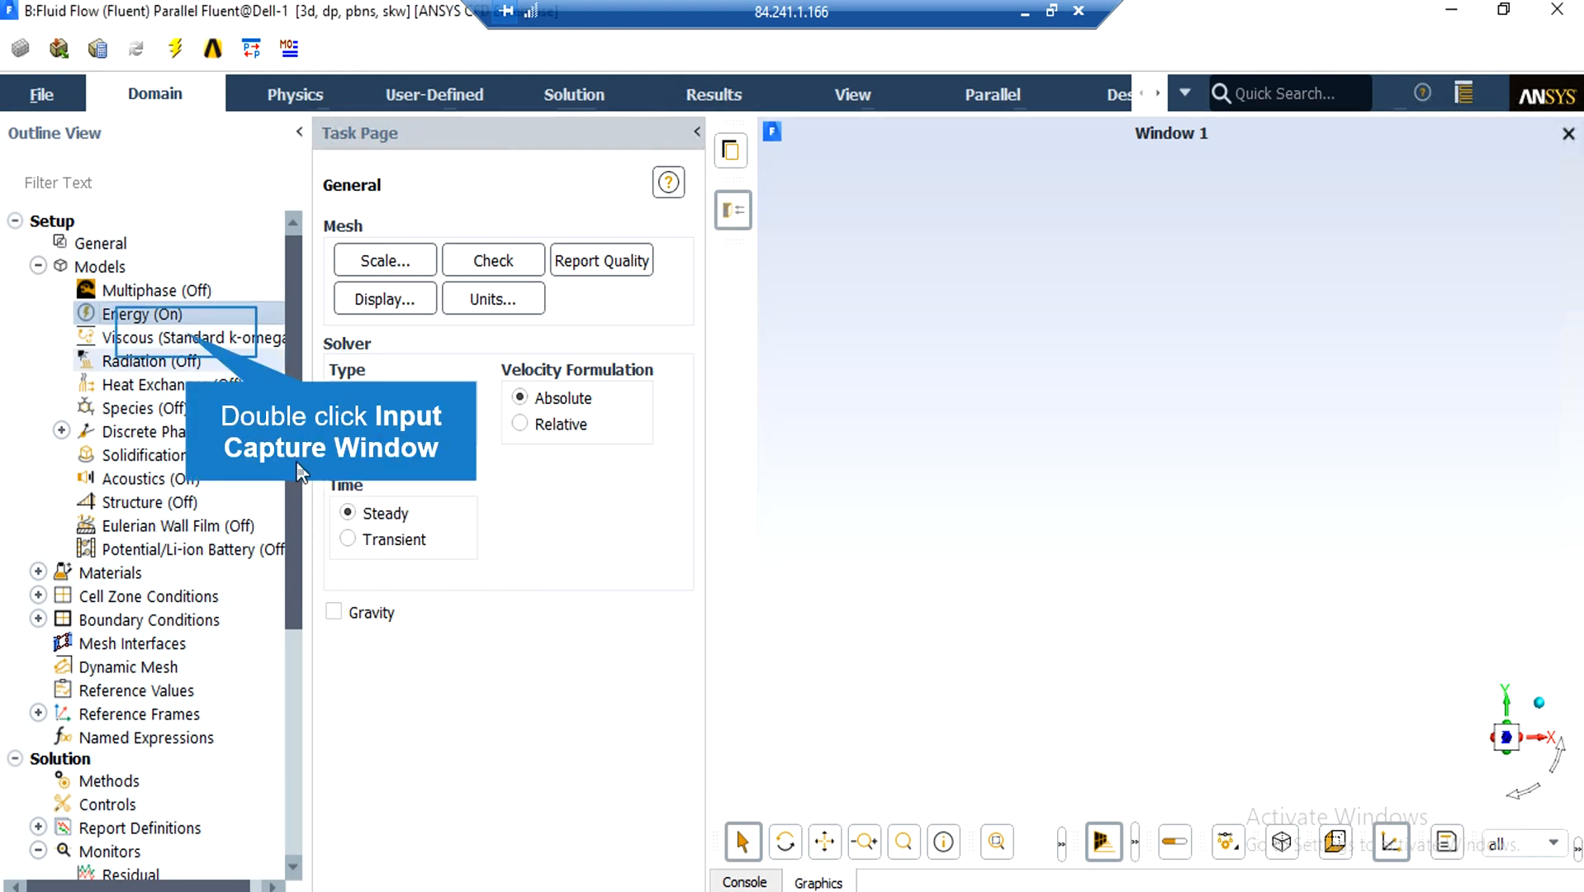
pyautogui.doubleClick(187, 334)
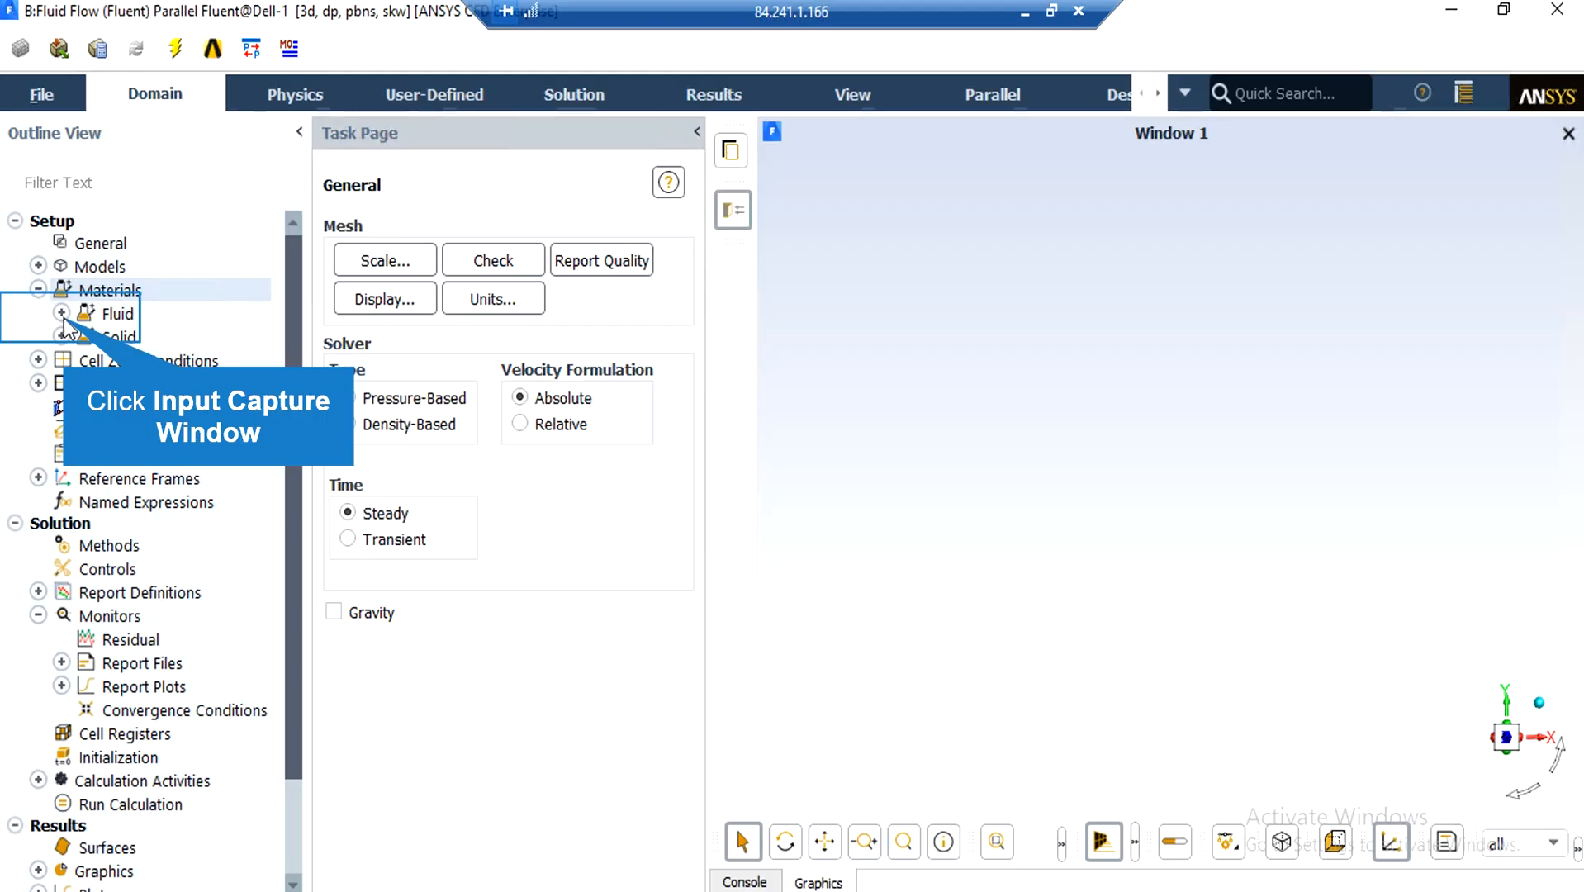
# Create a new fluid material and look through the Fluent Database's fluid materials without copying any.
pyautogui.rightClick(200, 316)
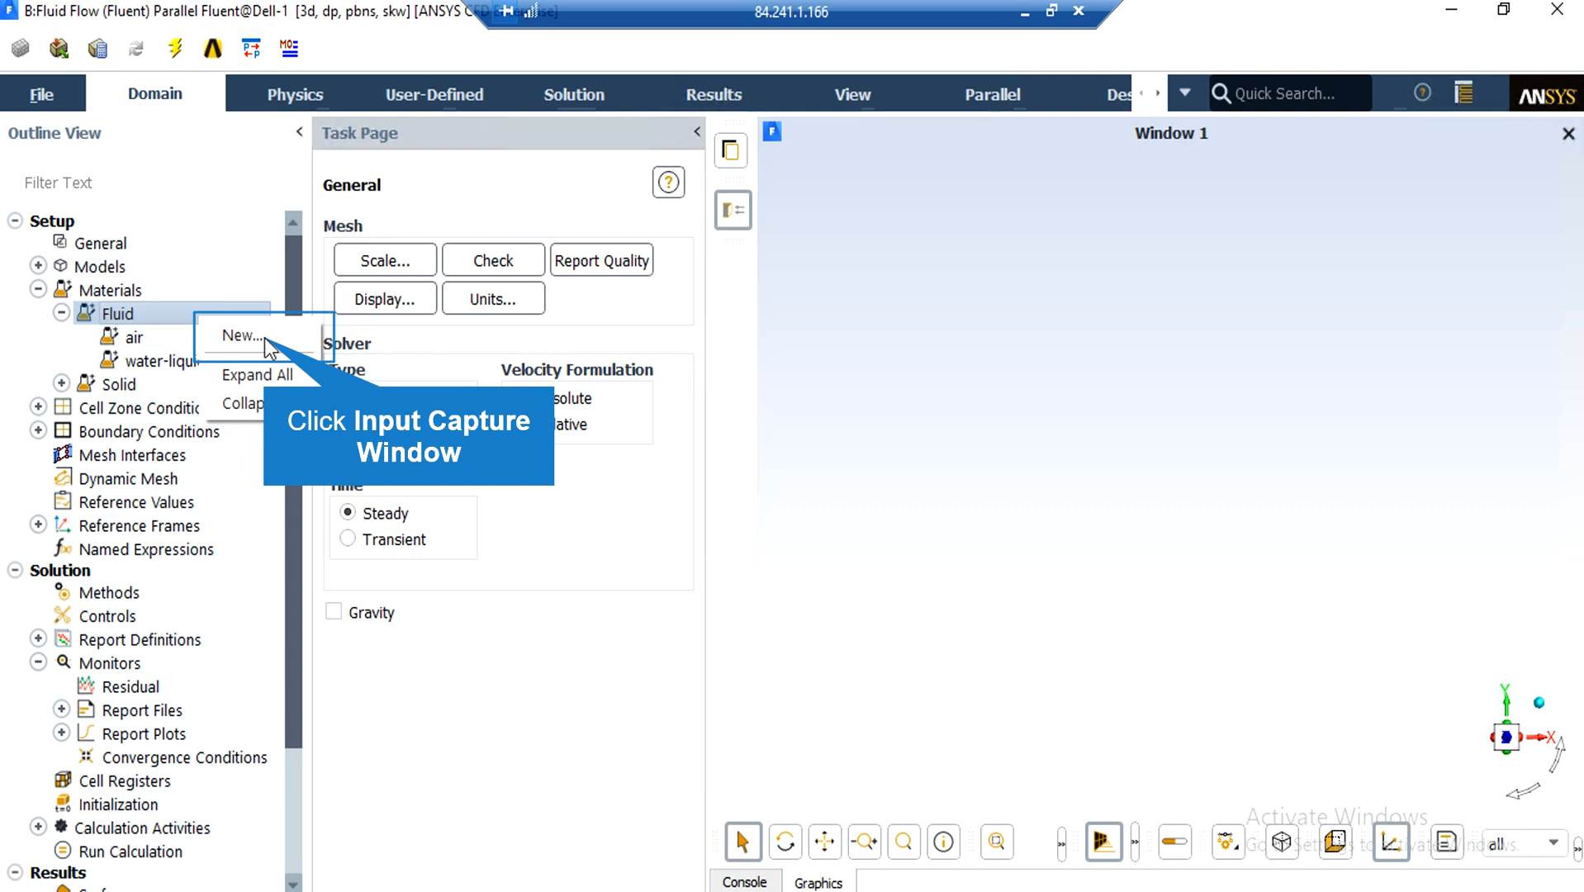
pyautogui.click(243, 335)
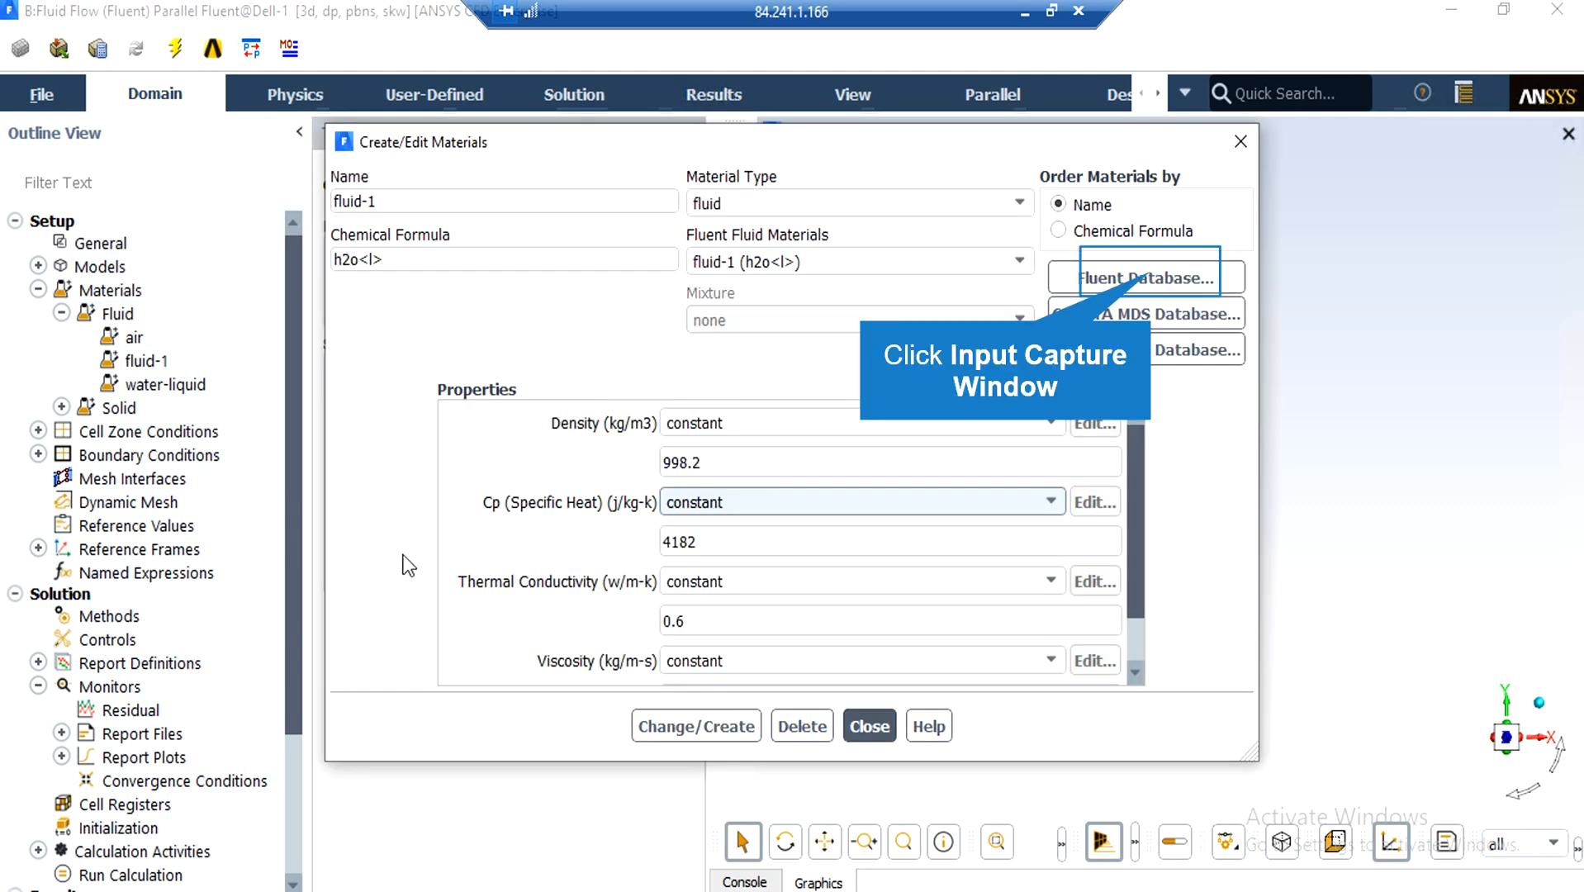
pyautogui.click(1151, 272)
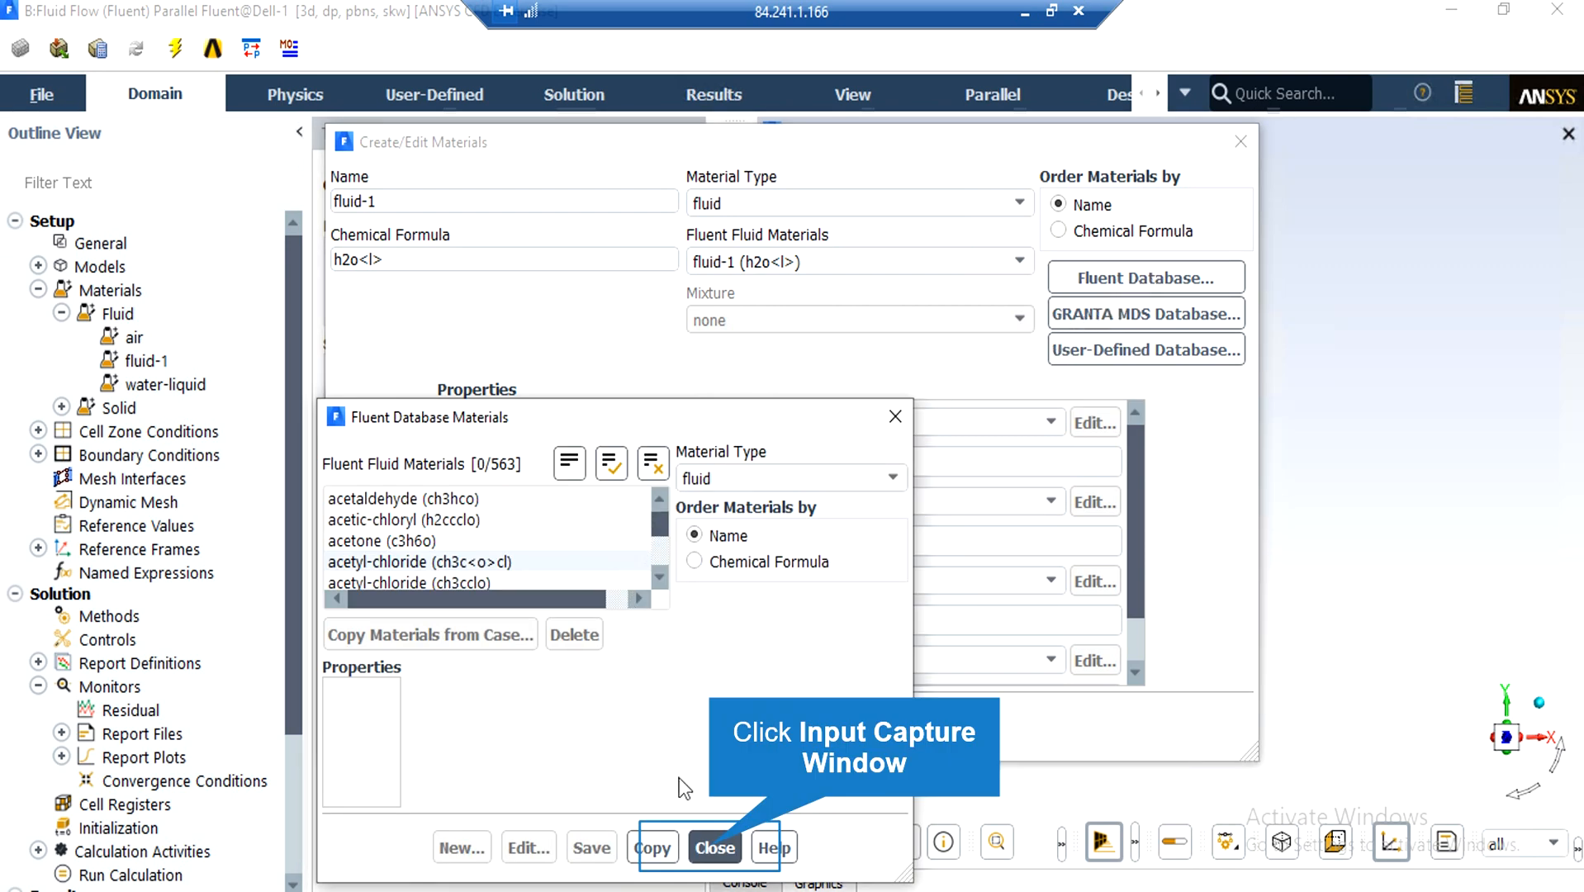
pyautogui.click(715, 847)
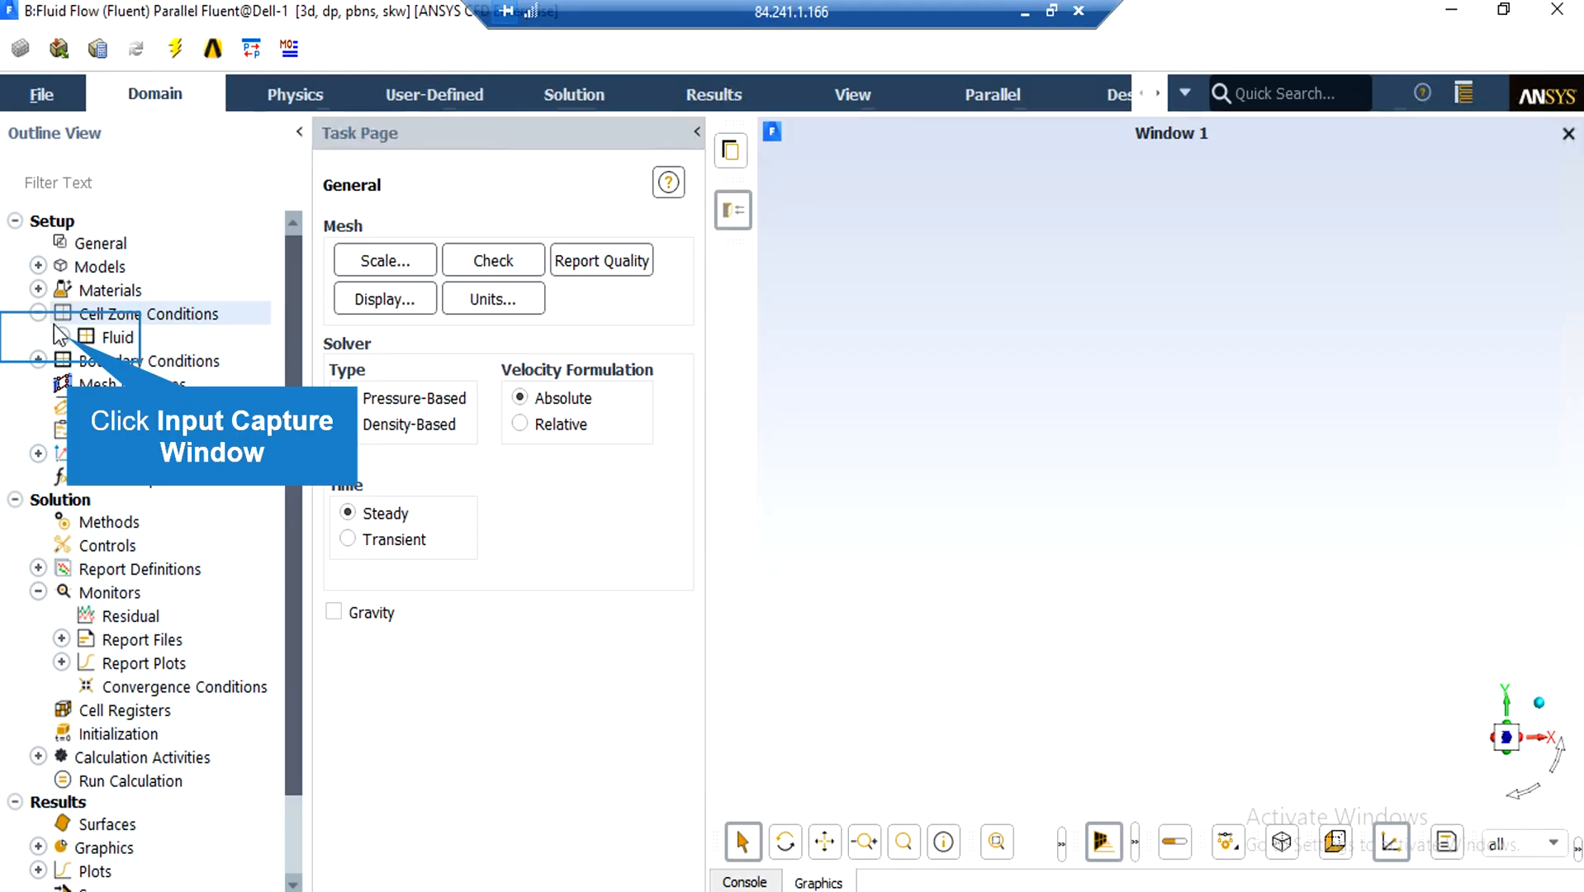
# Open the cell zone settings of the fluid zone for review.
pyautogui.click(61, 336)
pyautogui.doubleClick(130, 362)
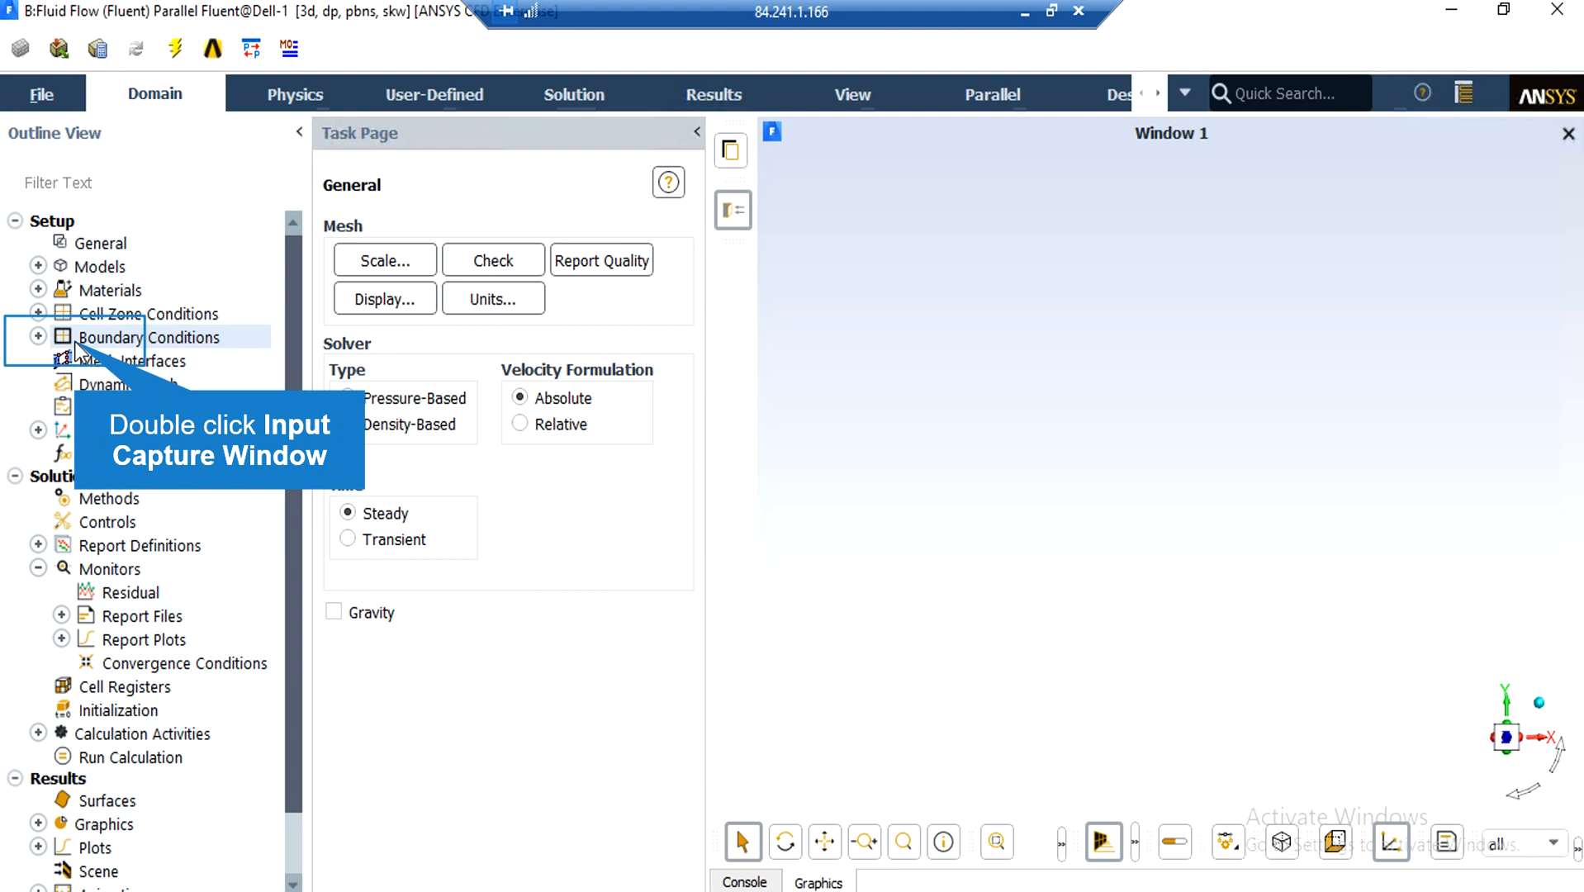
# Review the inlet's velocity, turbulence and thermal boundary settings.
pyautogui.doubleClick(74, 342)
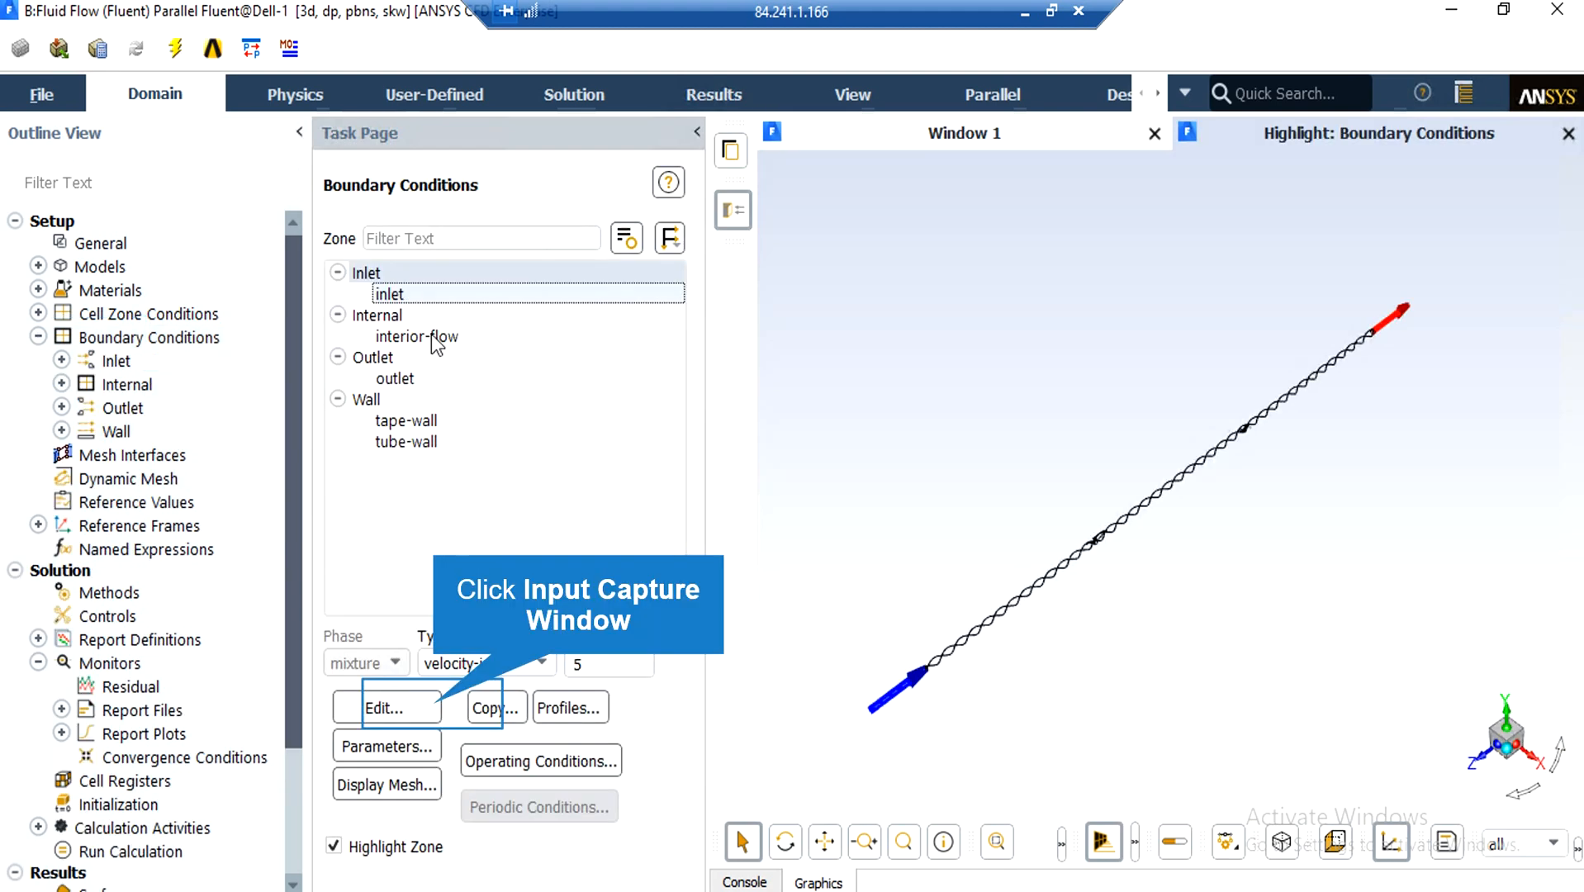
pyautogui.click(434, 707)
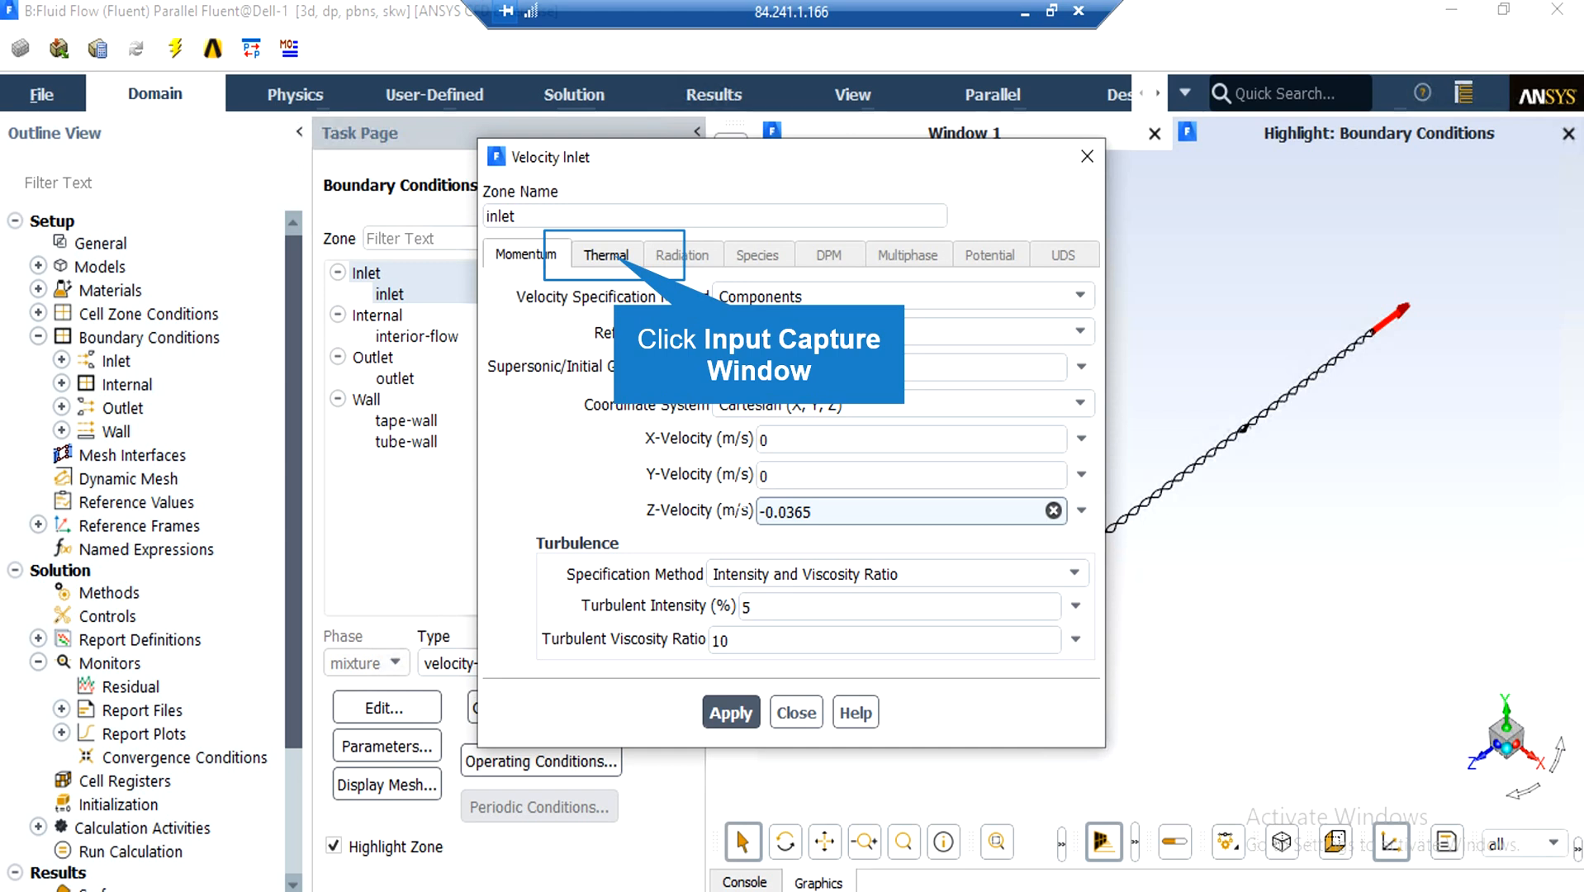
pyautogui.click(615, 256)
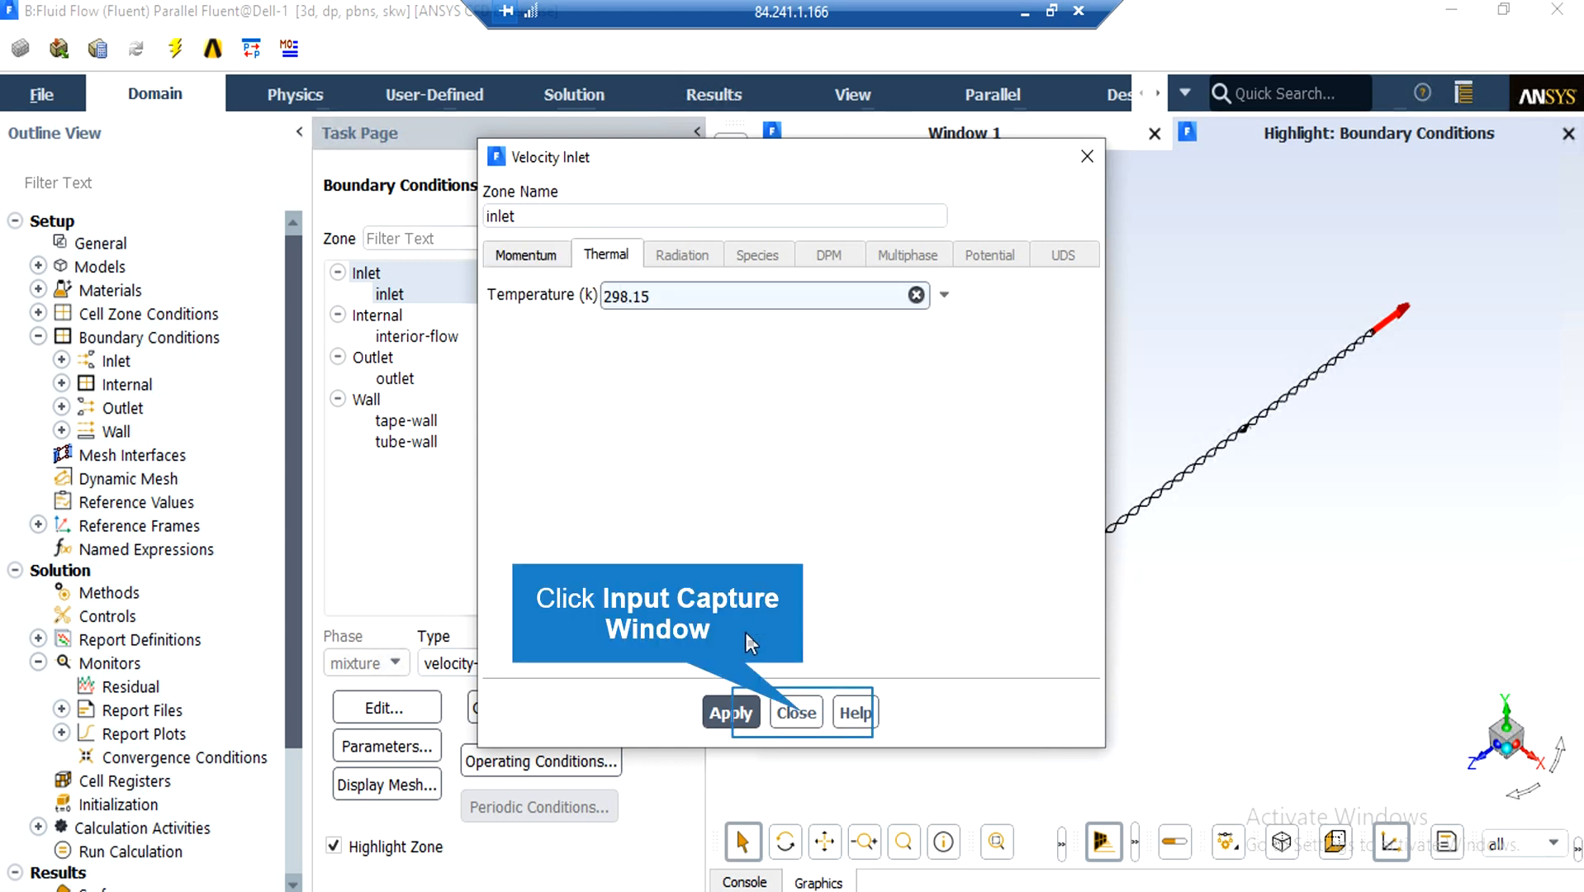
pyautogui.click(796, 713)
# Review the outlet's pressure and backflow boundary settings.
pyautogui.click(435, 379)
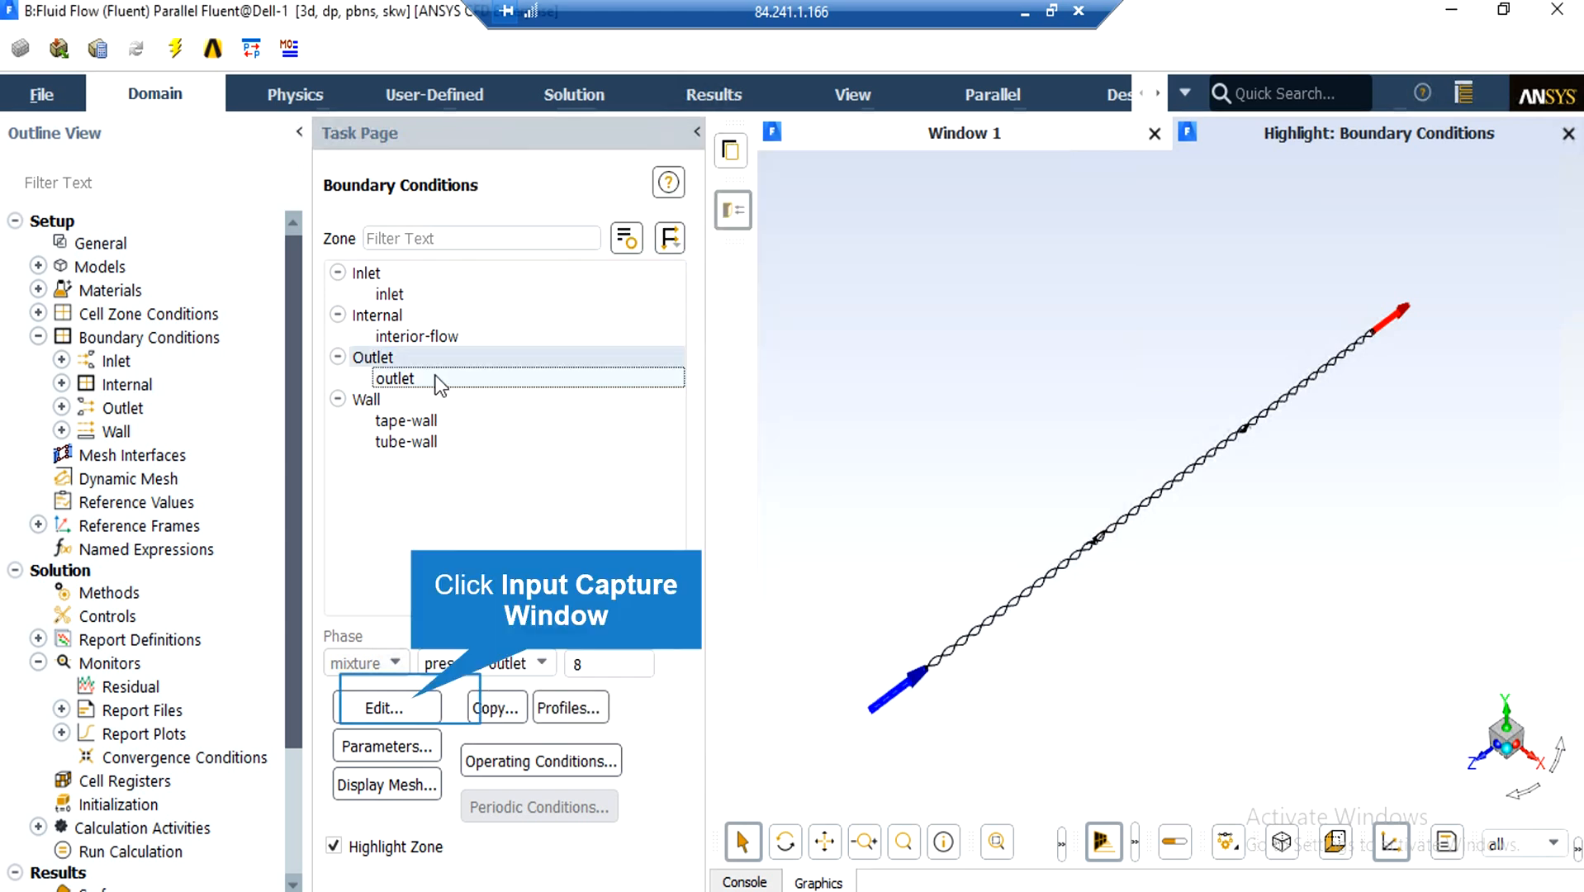
pyautogui.click(417, 709)
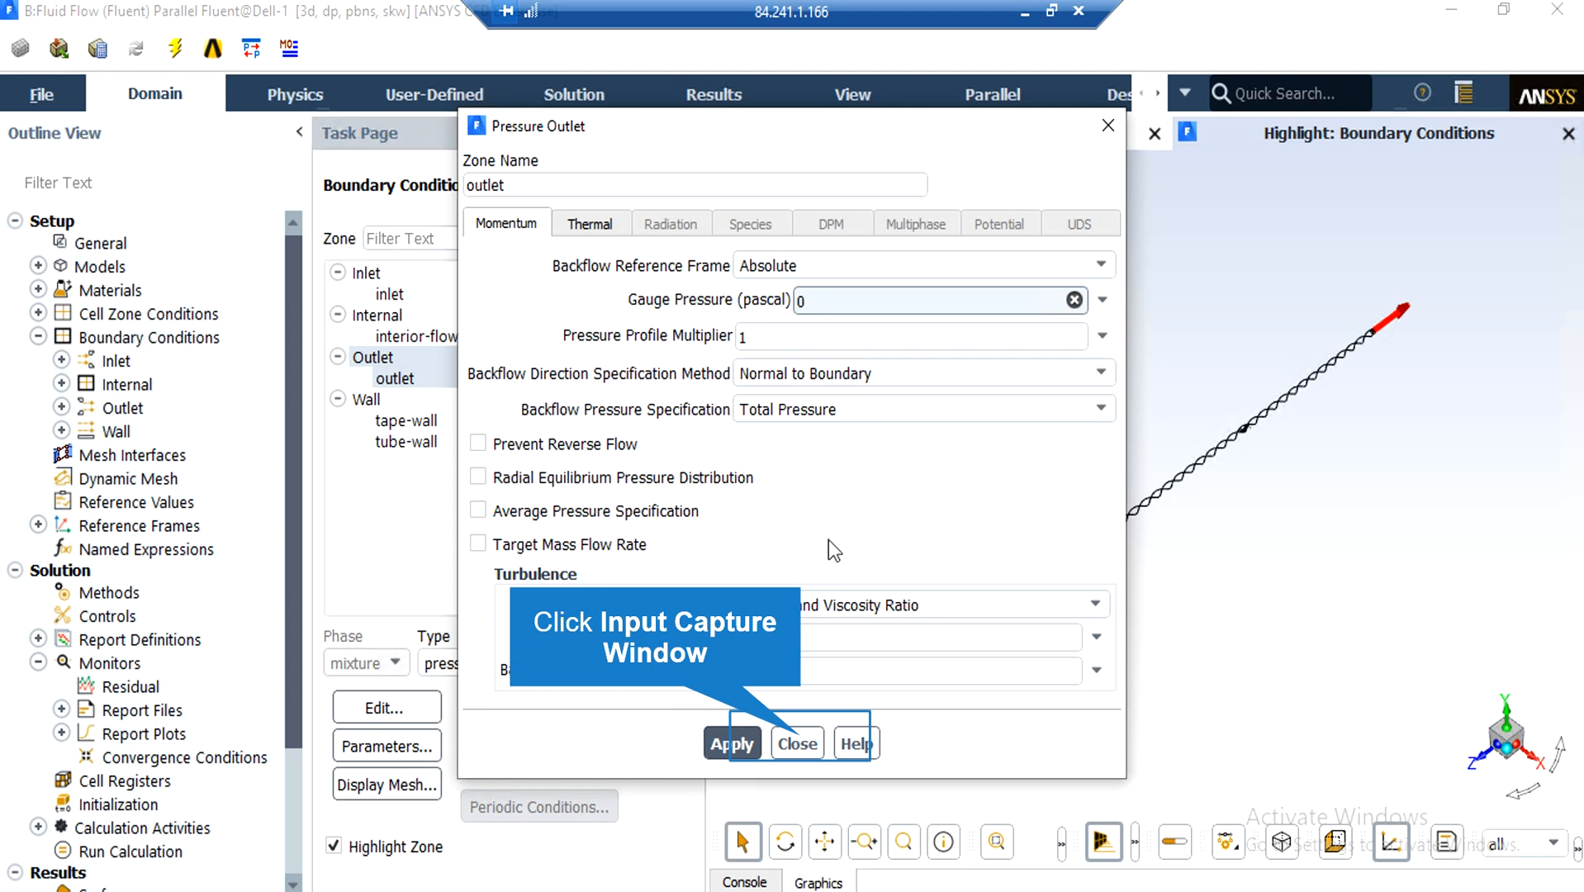
pyautogui.click(800, 744)
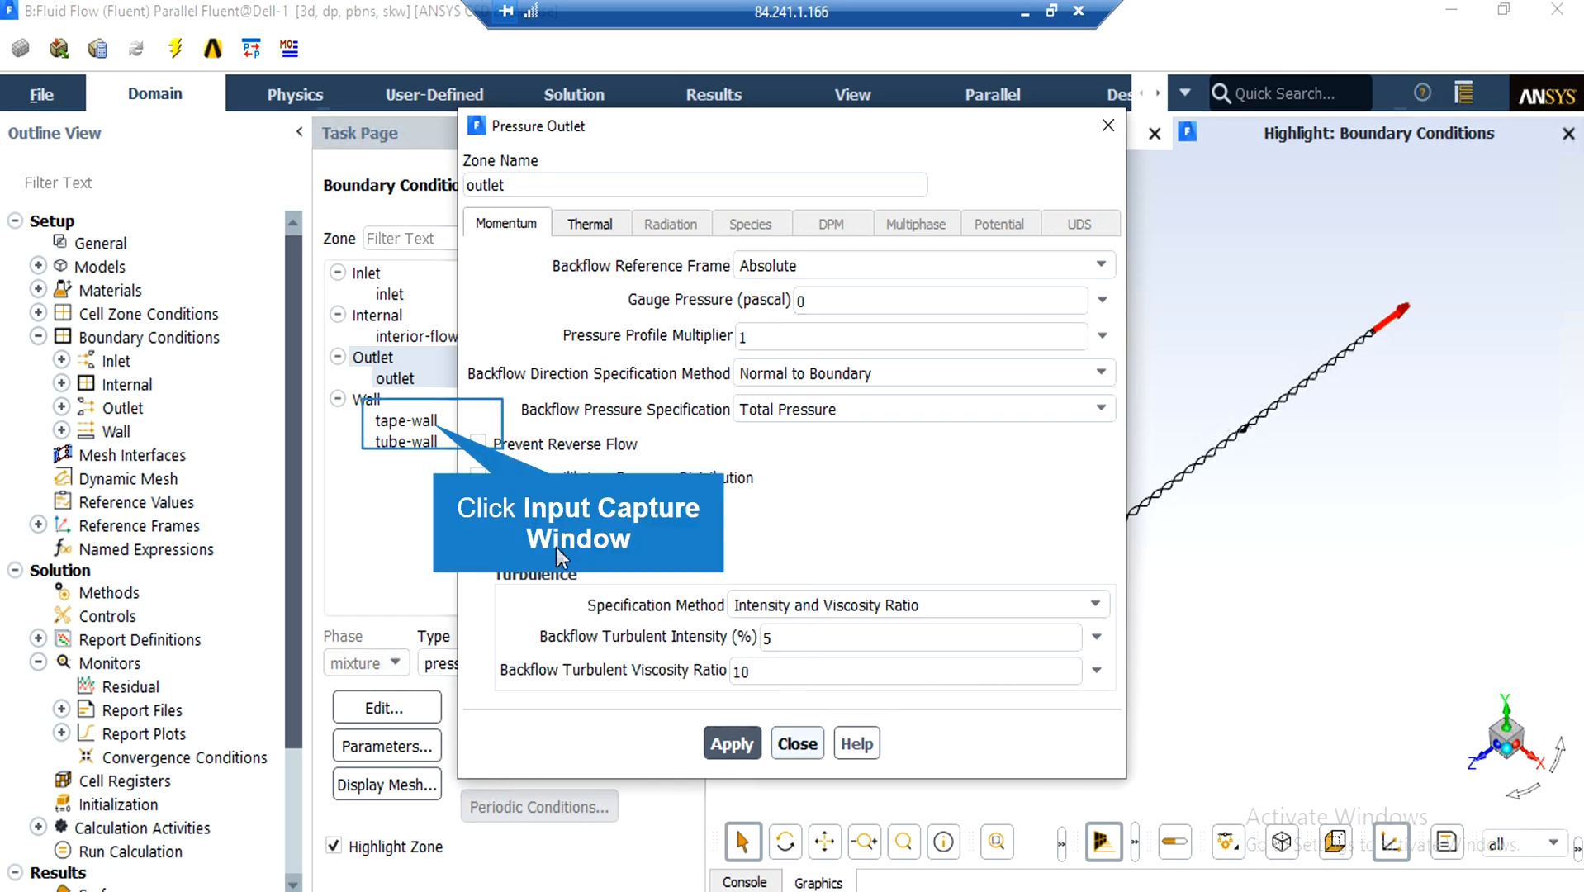
# Review the wall boundary settings of tape-wall, including its thermal conditions, and of tube-wall.
pyautogui.click(432, 422)
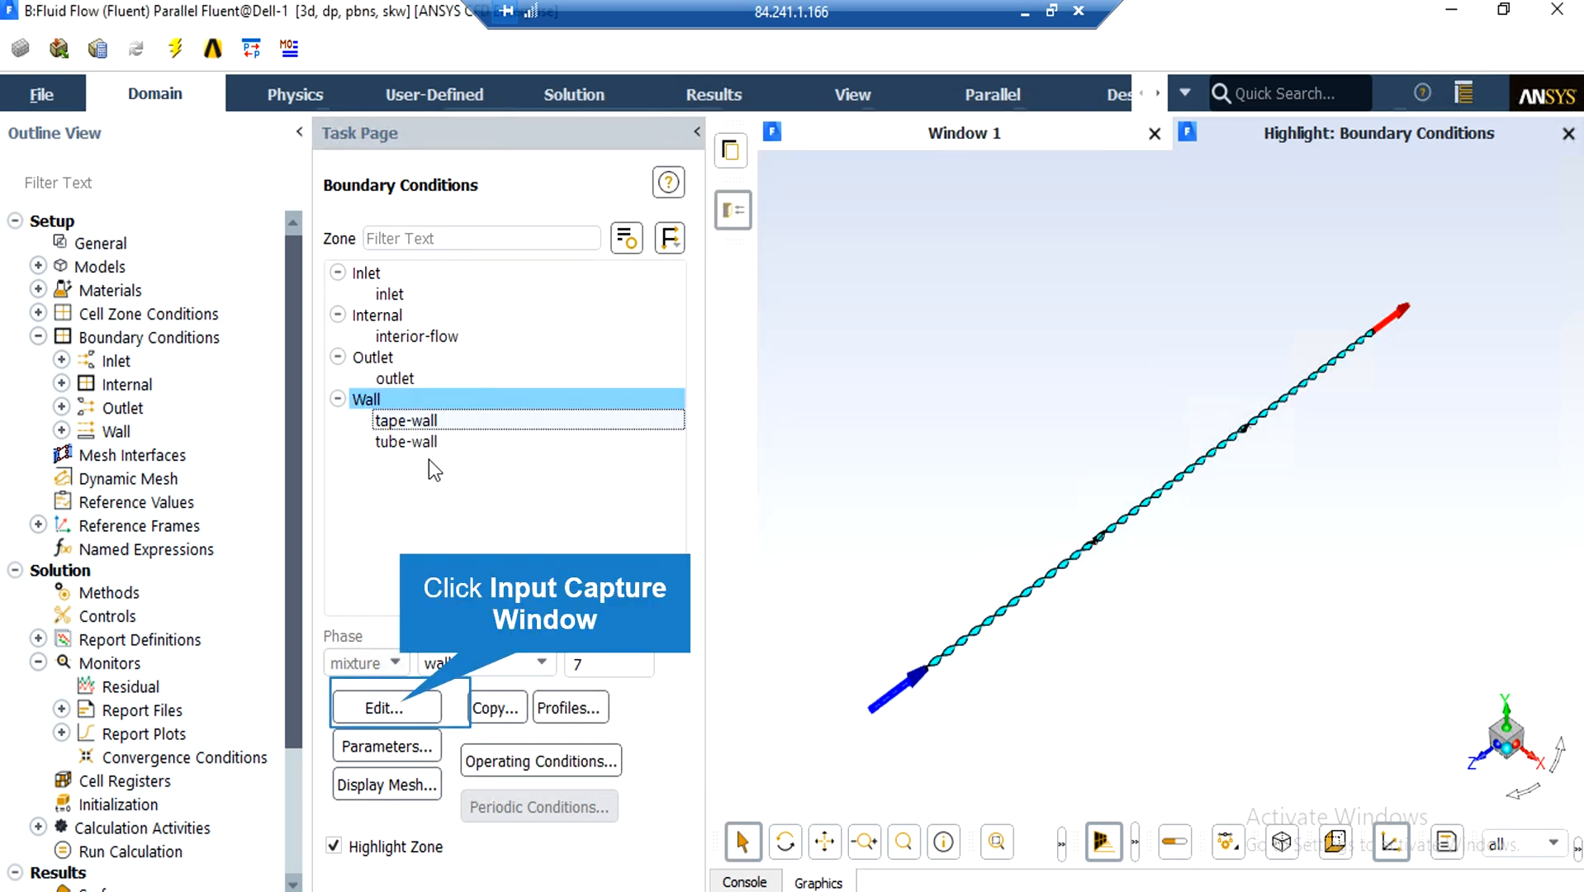
pyautogui.click(400, 703)
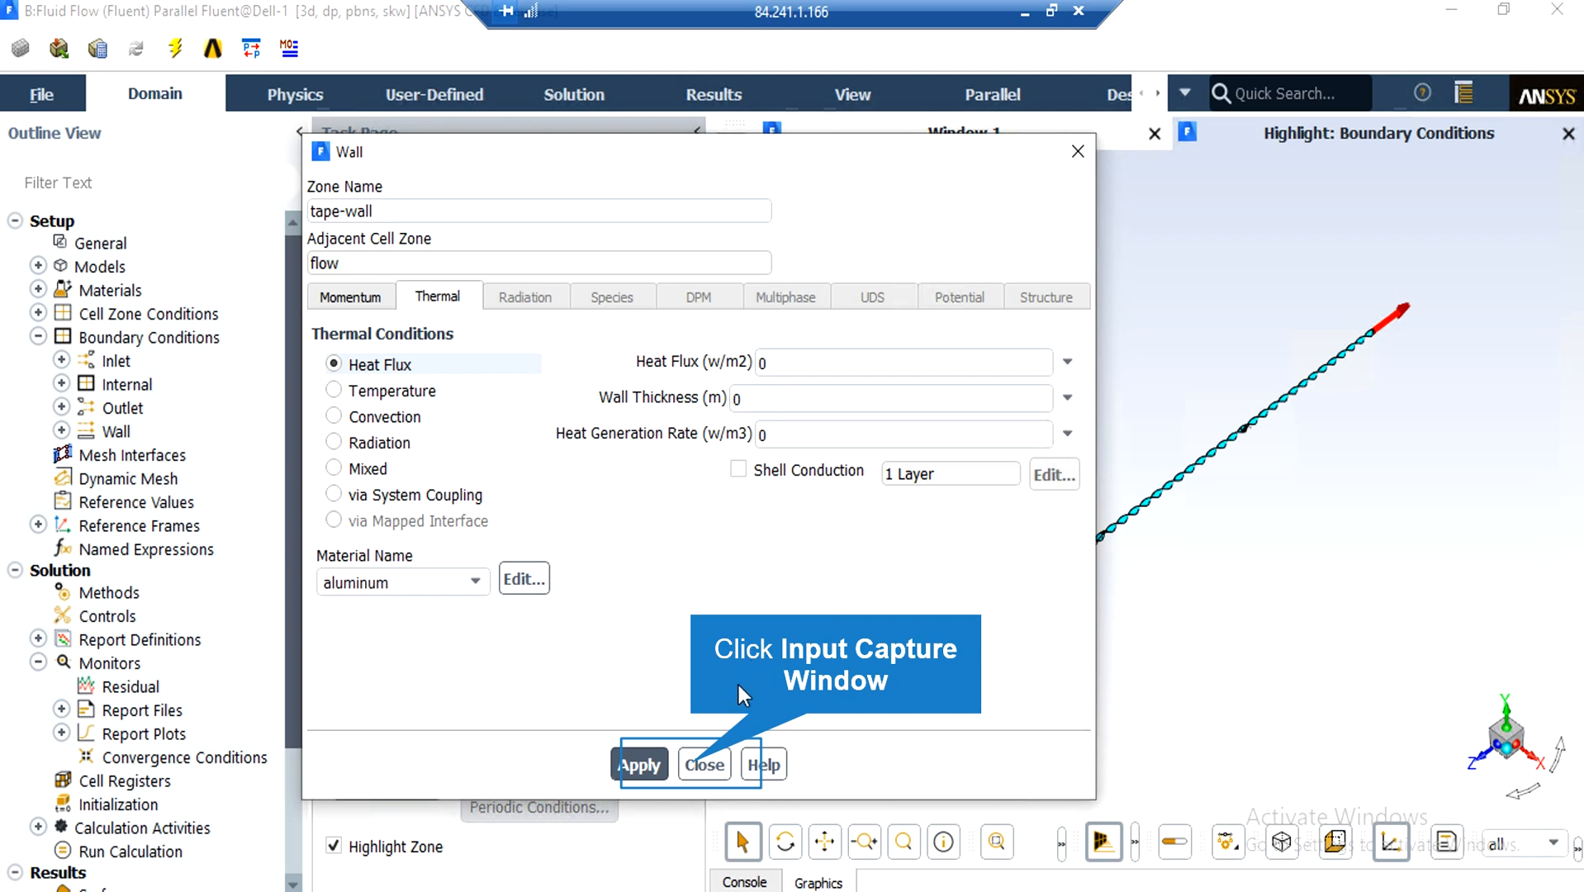
pyautogui.click(693, 766)
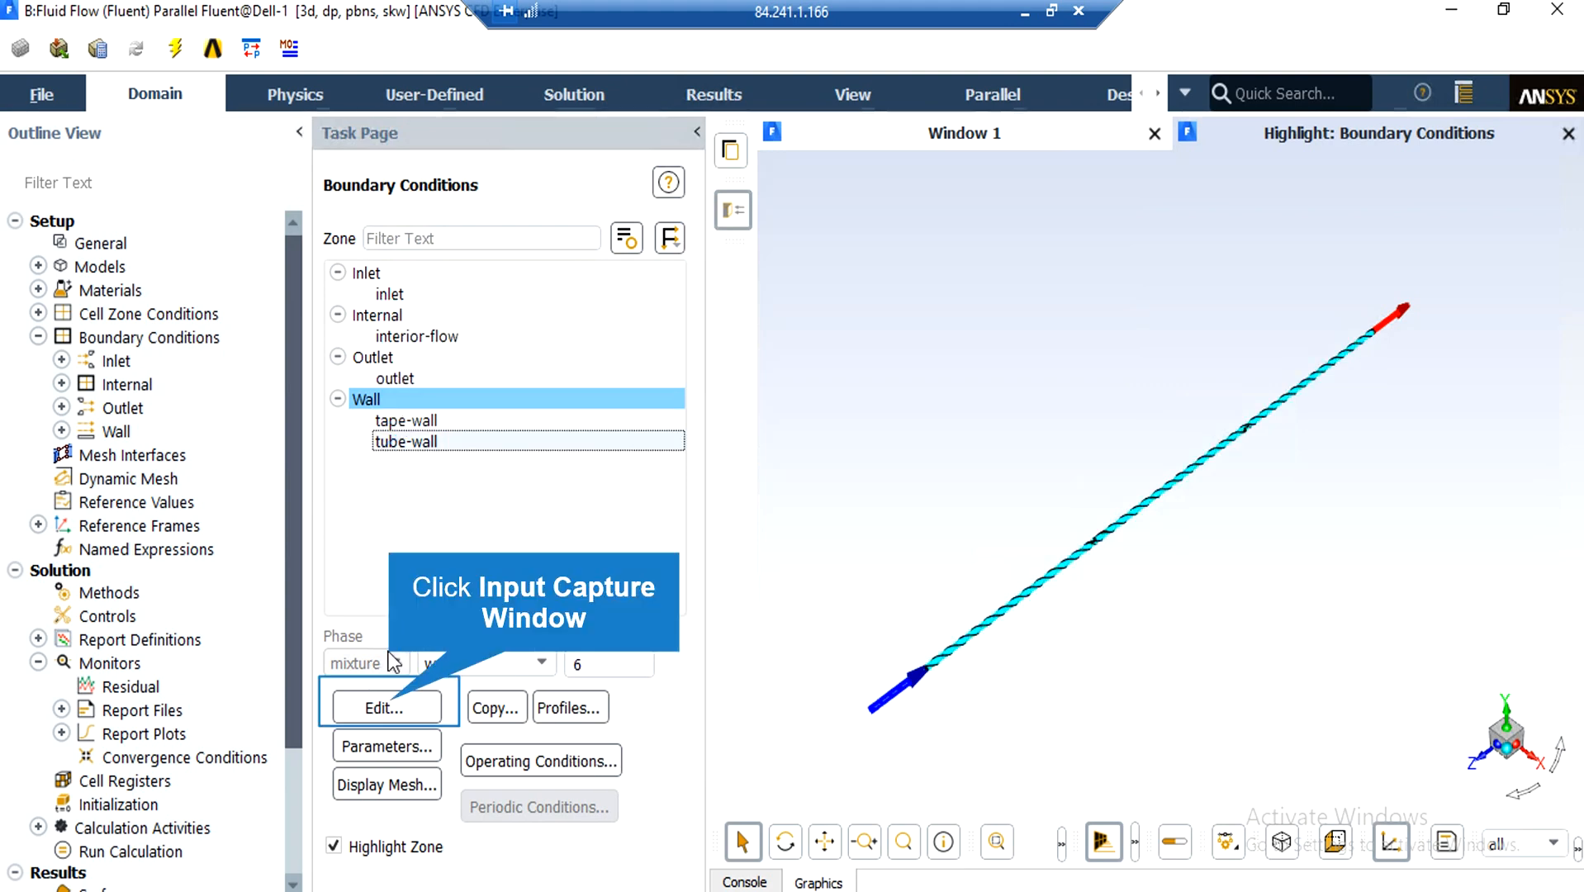
pyautogui.click(388, 703)
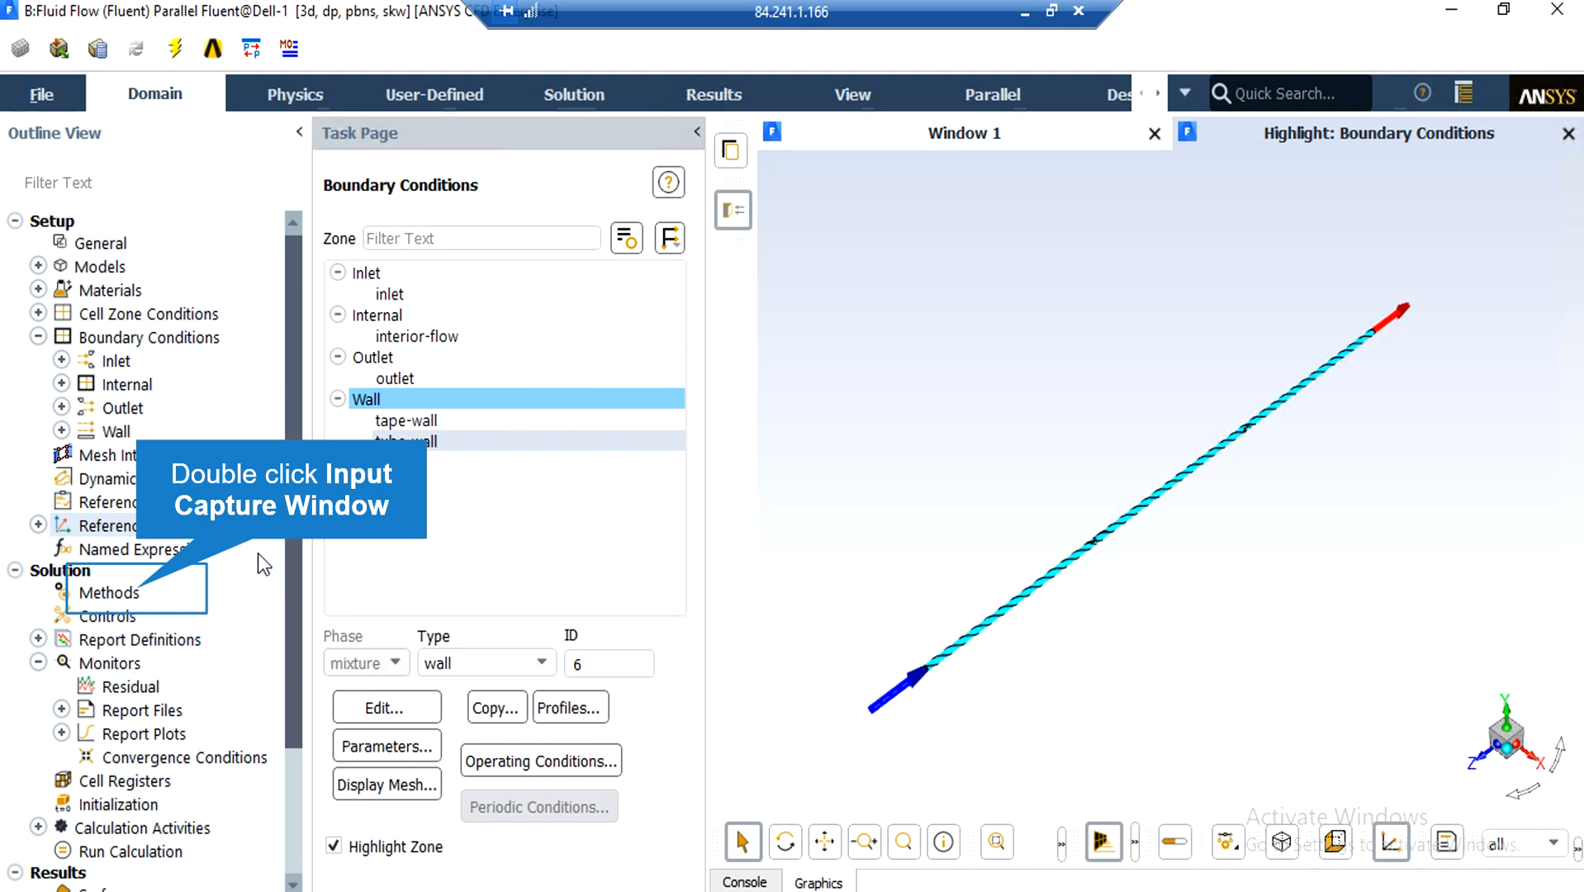
# Review the solution methods with their discretization schemes and the under-relaxation factors in the solution controls.
pyautogui.doubleClick(136, 591)
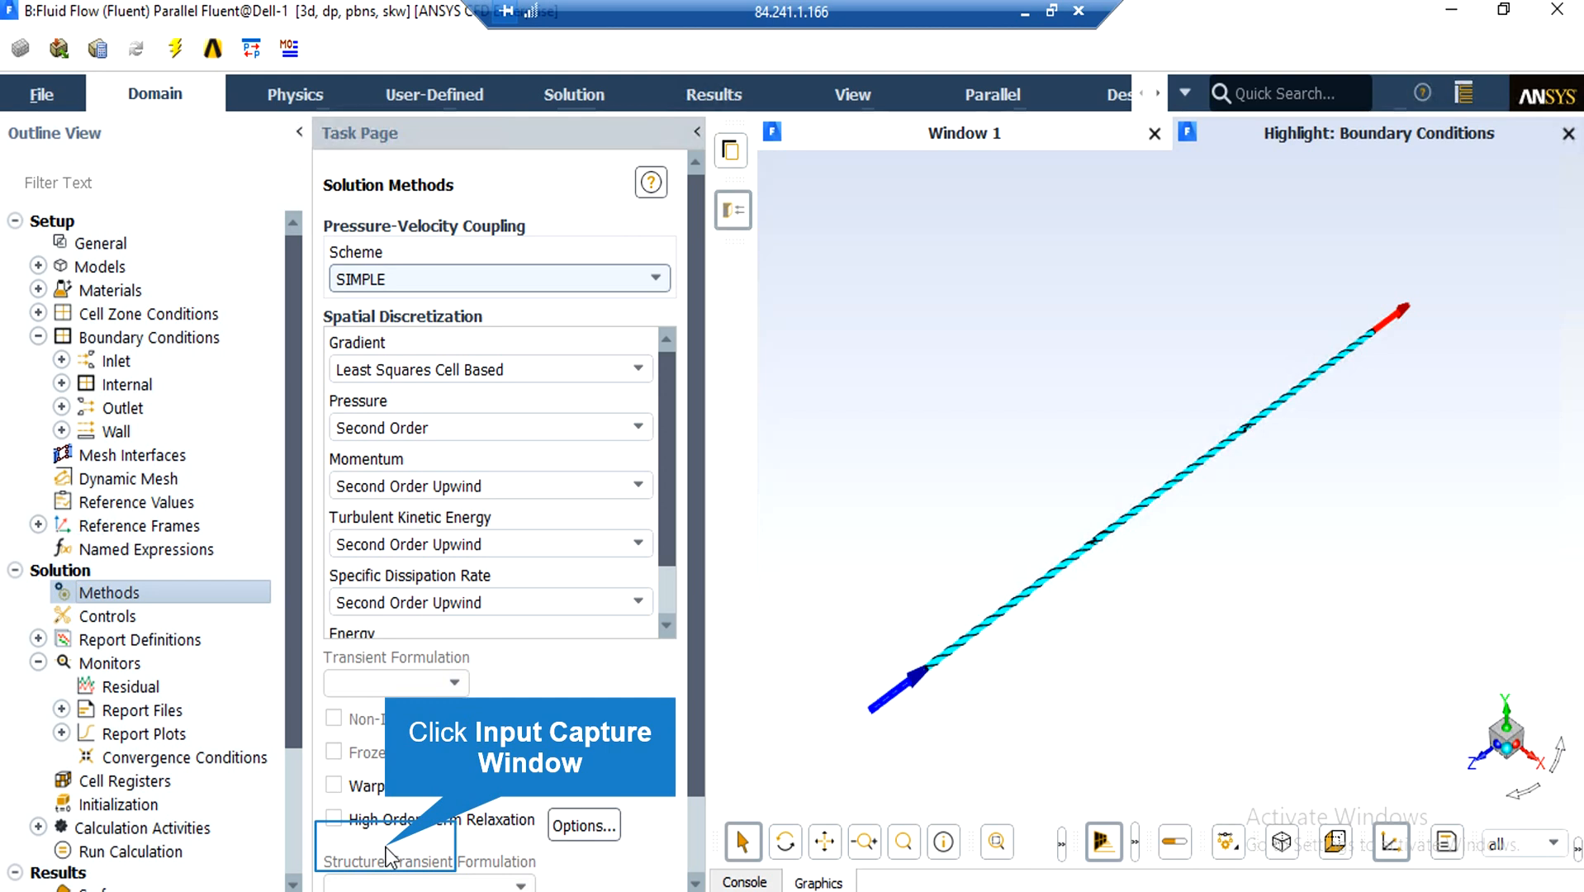
pyautogui.click(97, 618)
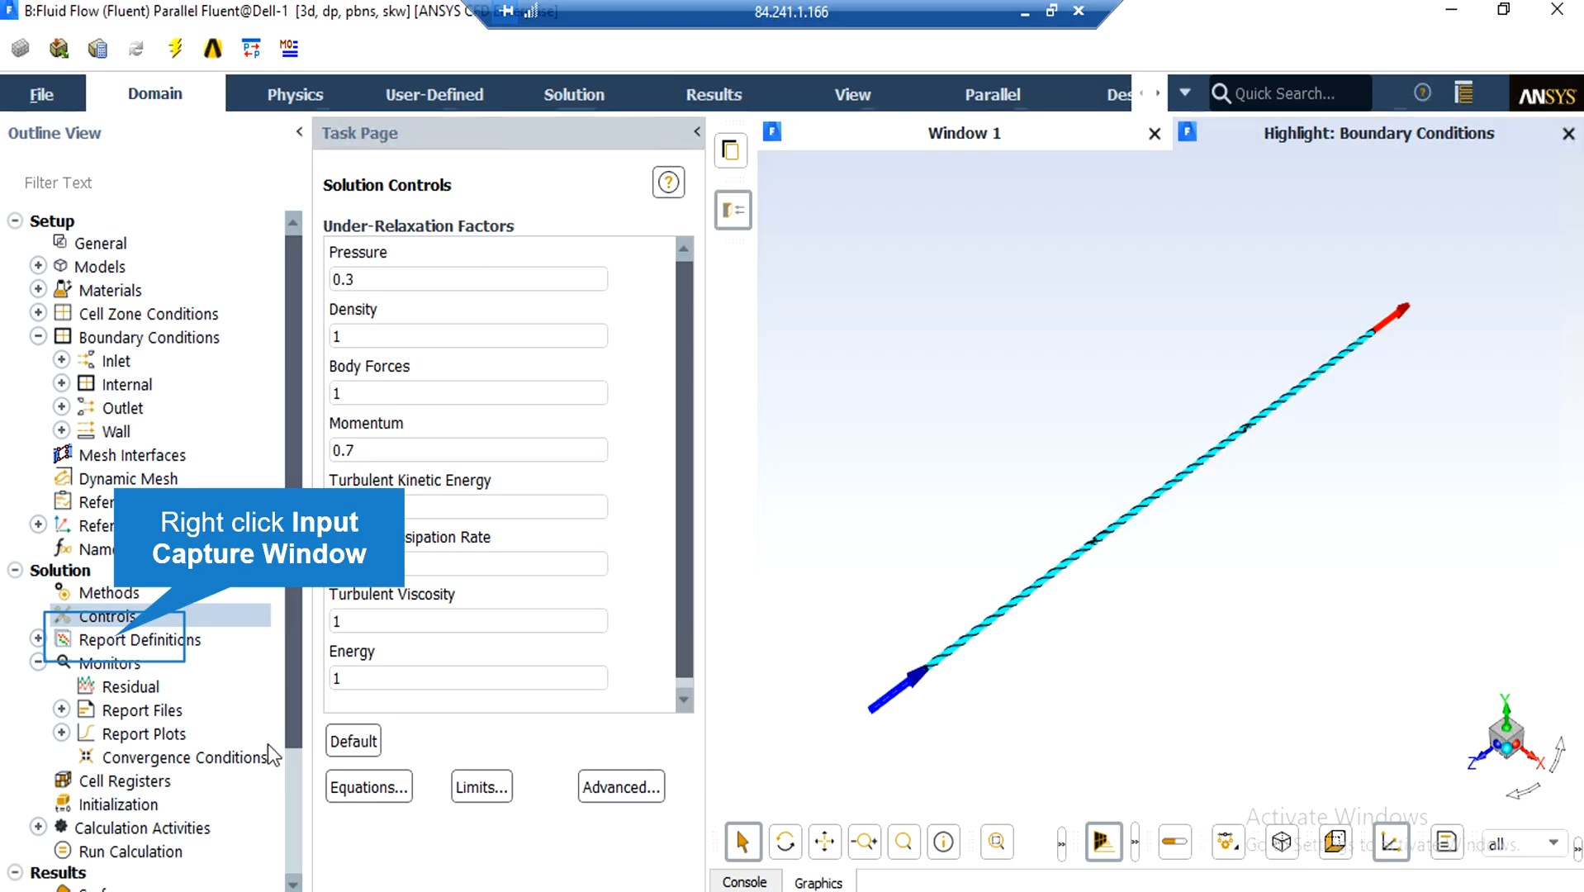
# Review the nusselt-no and volume-average-temp report definitions and the residual monitor settings.
pyautogui.rightClick(117, 649)
pyautogui.moveTo(280, 792)
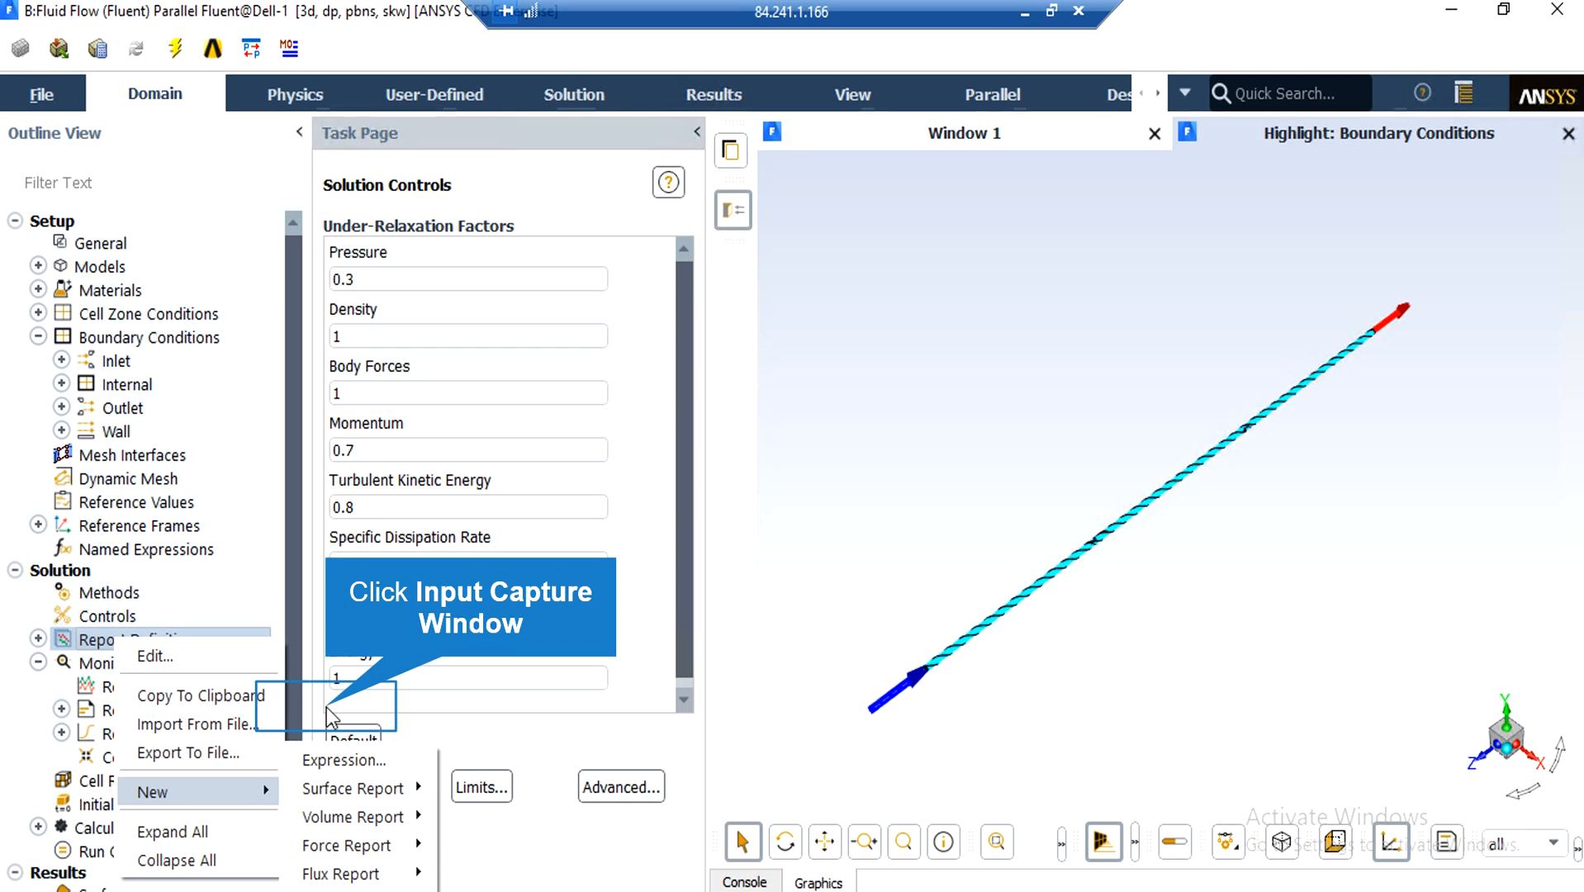
pyautogui.click(331, 716)
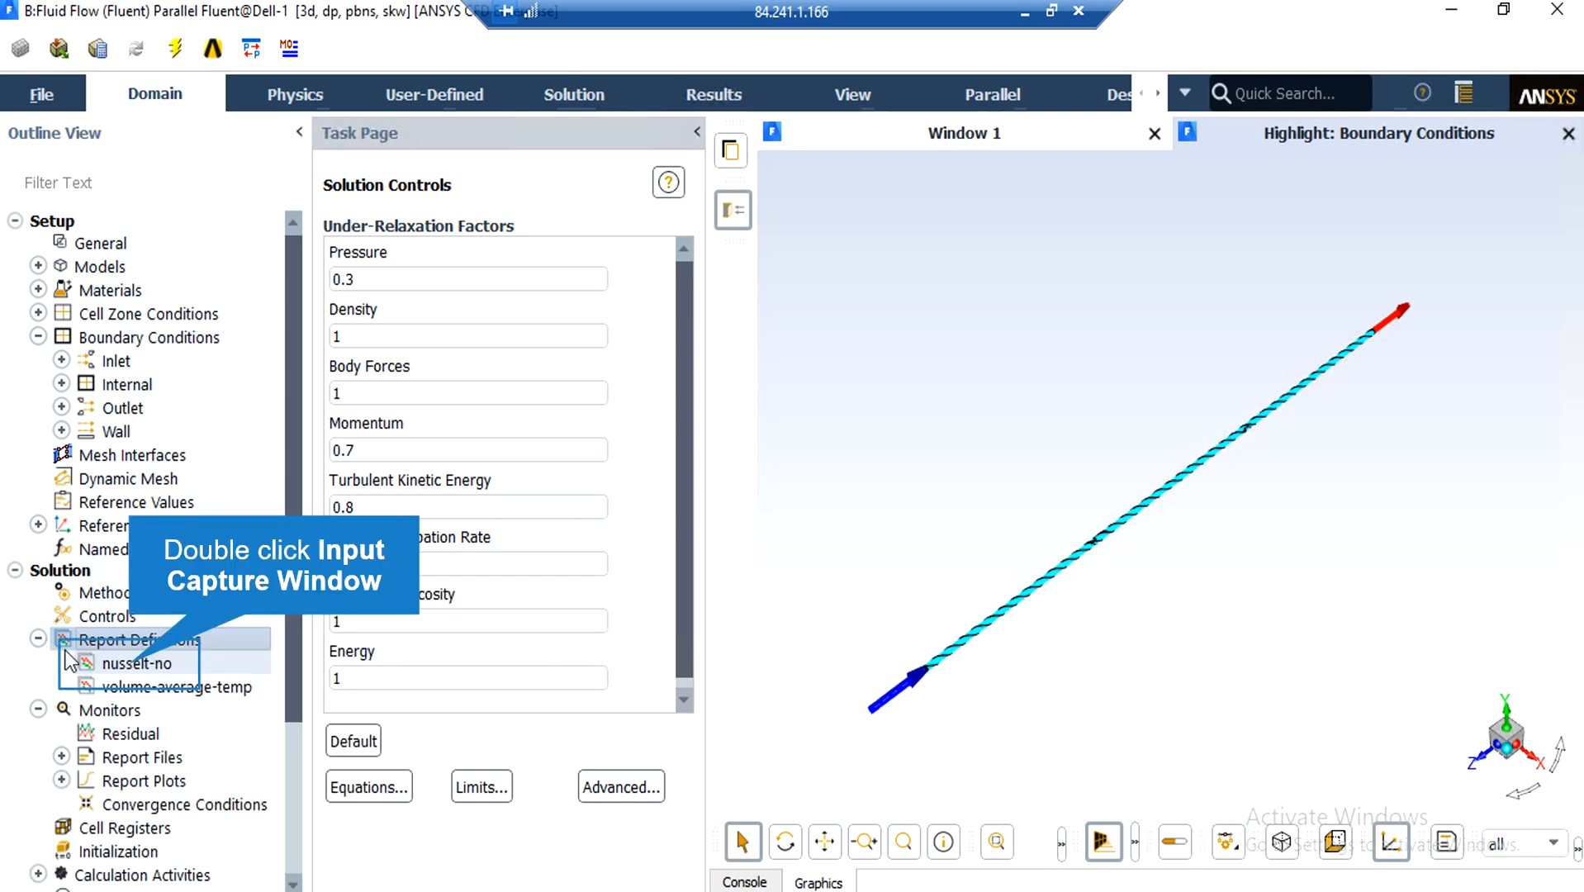
pyautogui.doubleClick(132, 663)
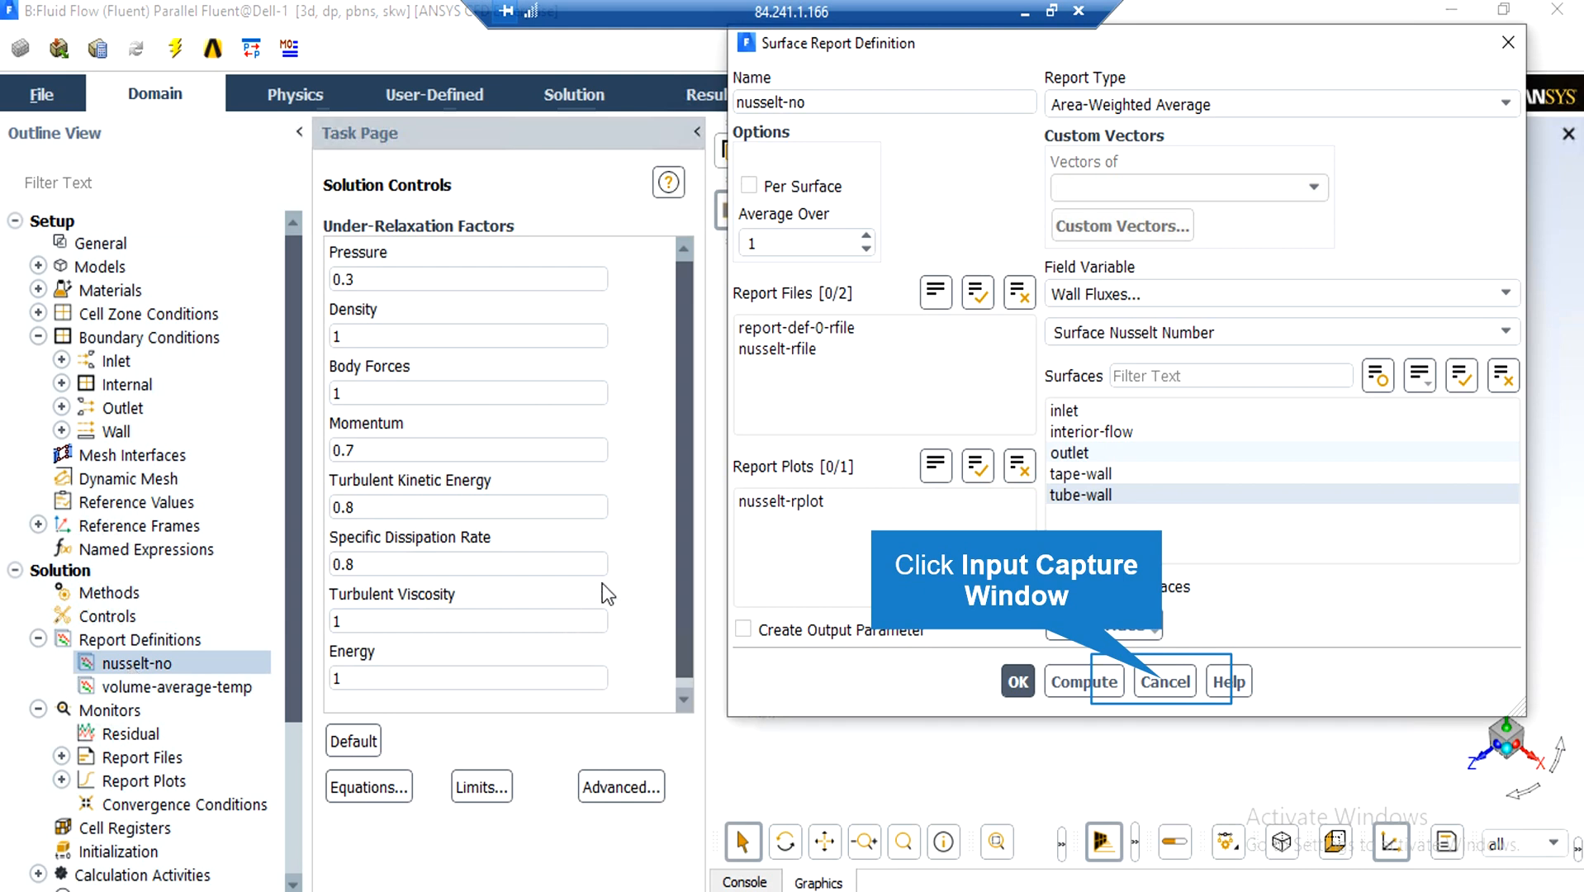
pyautogui.click(1164, 683)
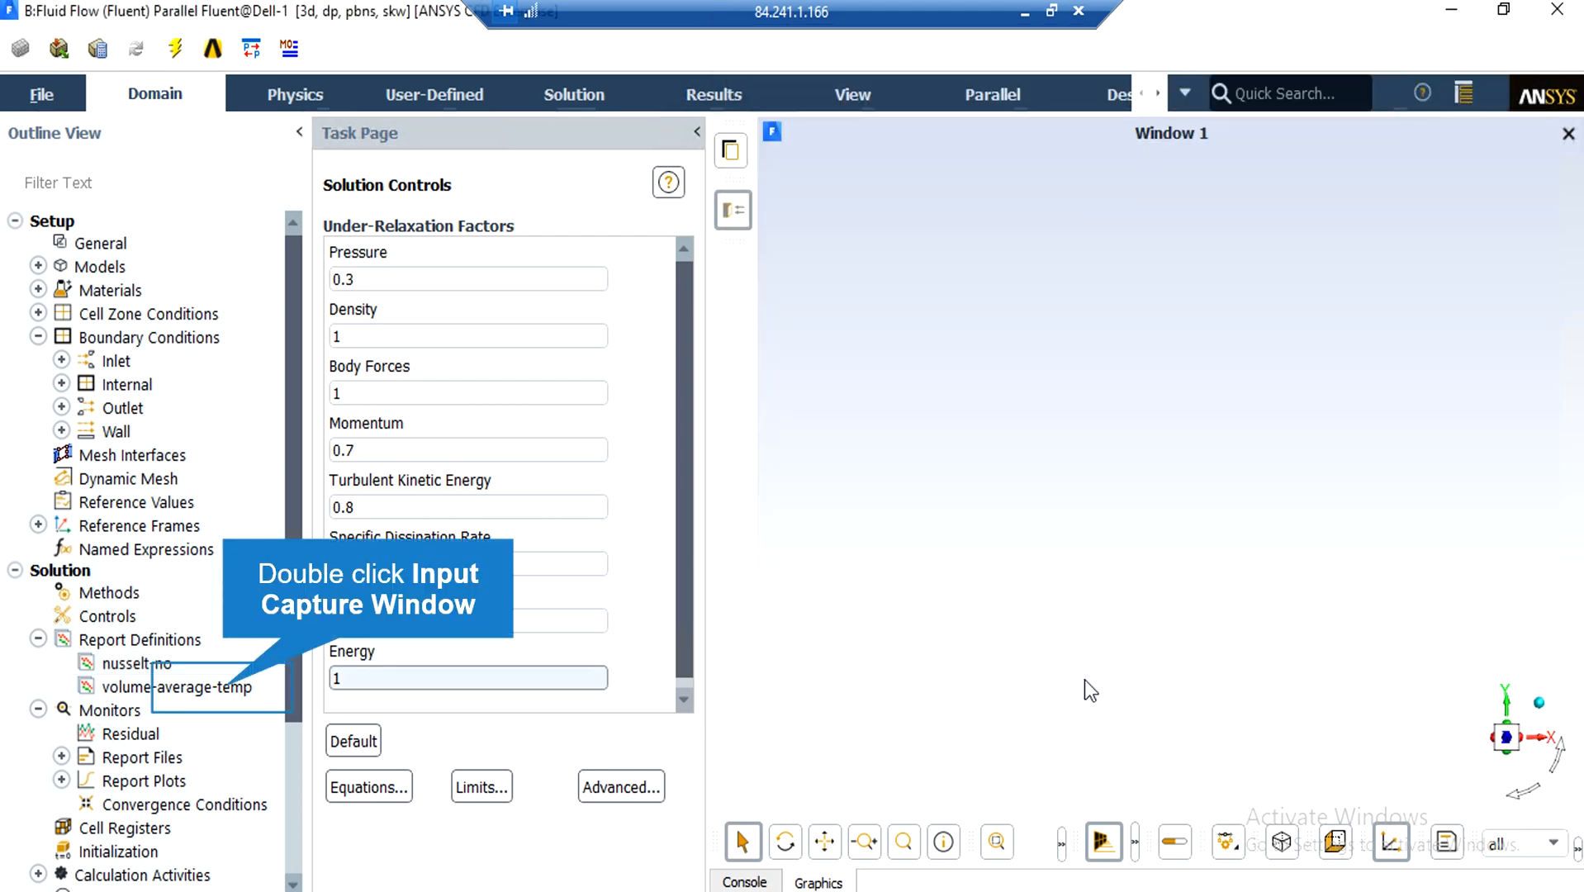
pyautogui.doubleClick(224, 691)
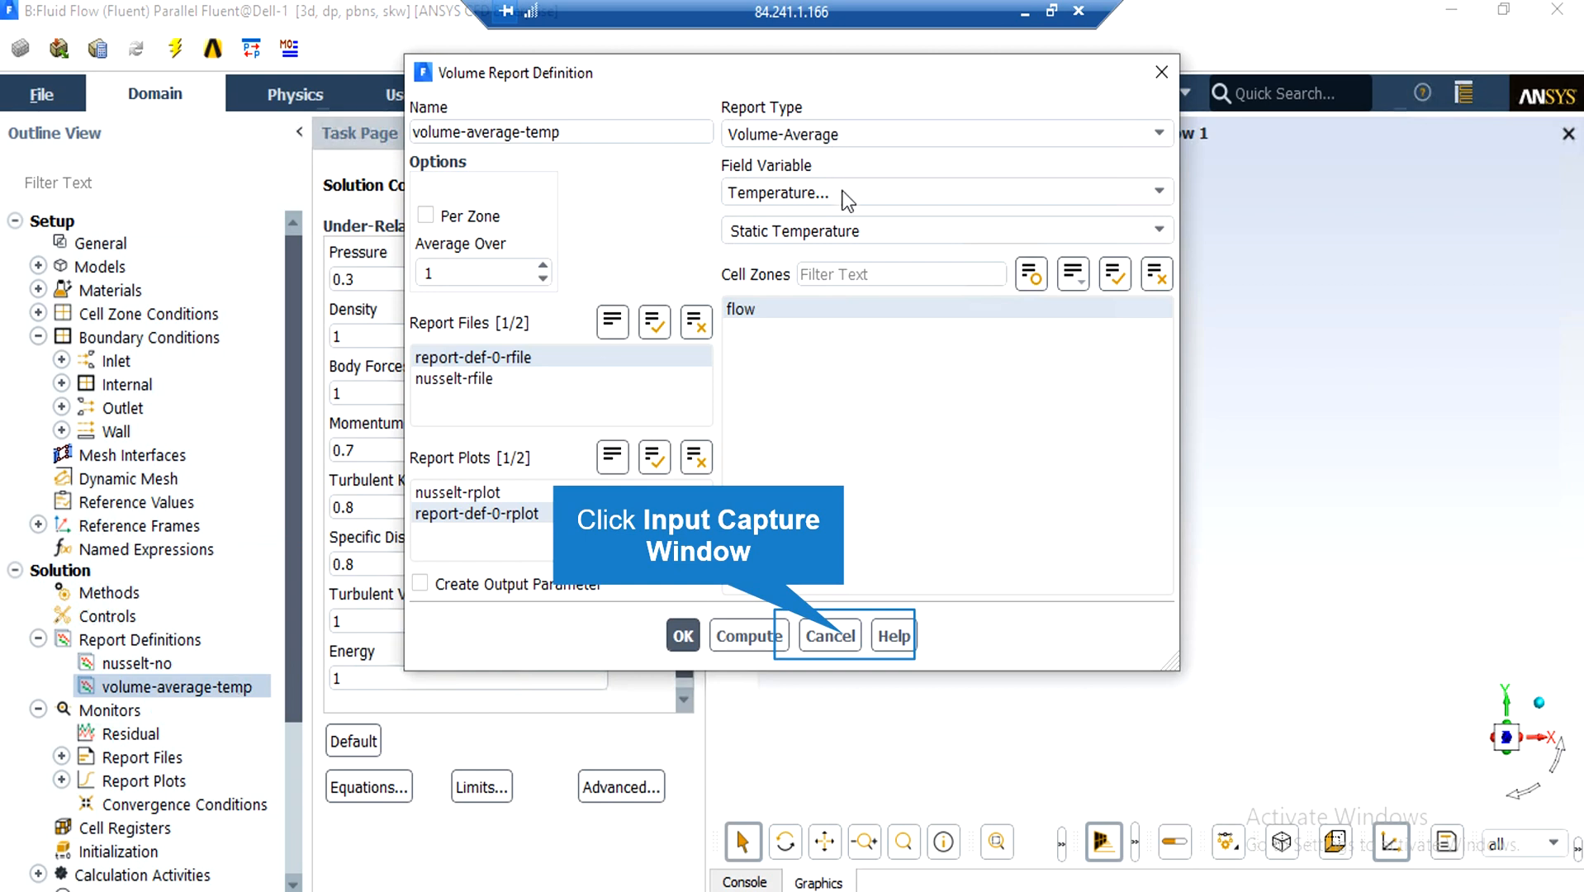
pyautogui.click(831, 636)
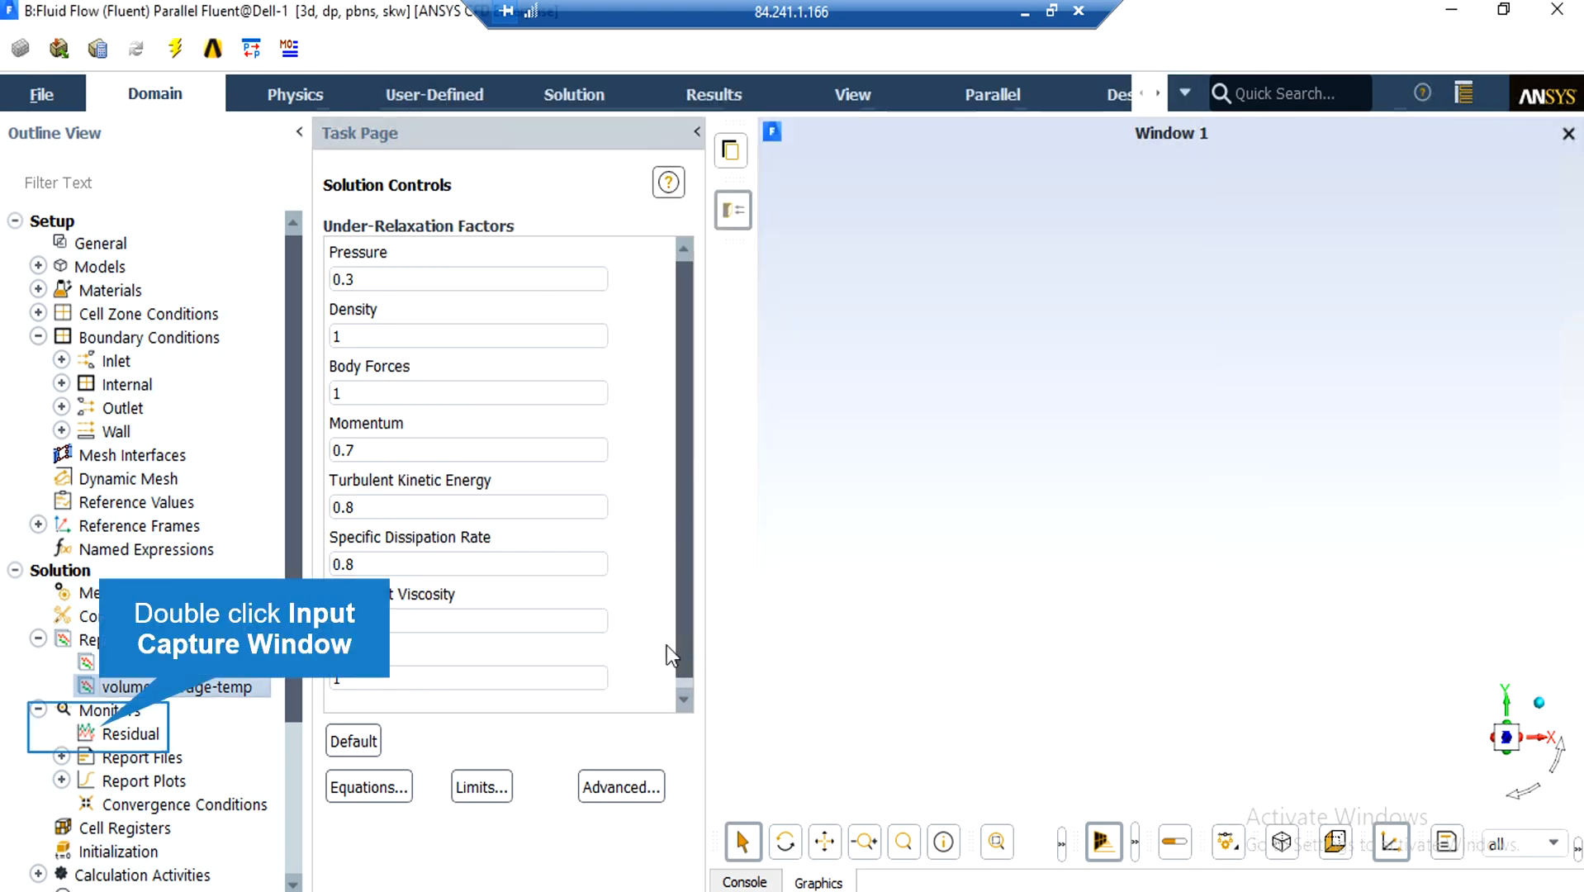
pyautogui.doubleClick(104, 732)
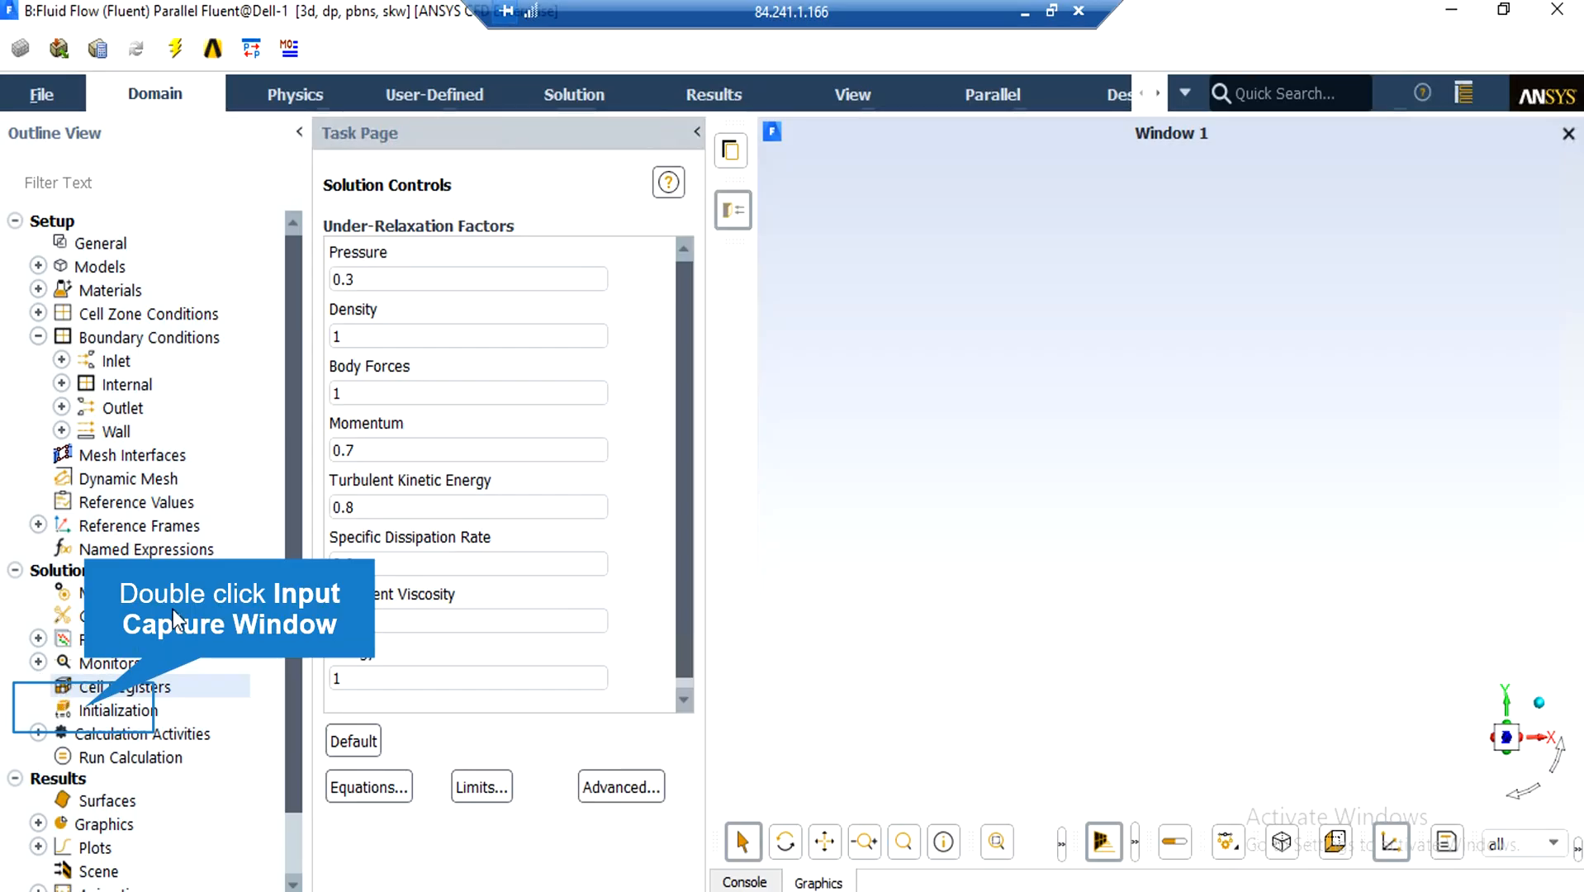
# Review the solution initialization values and the run calculation parameters.
pyautogui.doubleClick(118, 710)
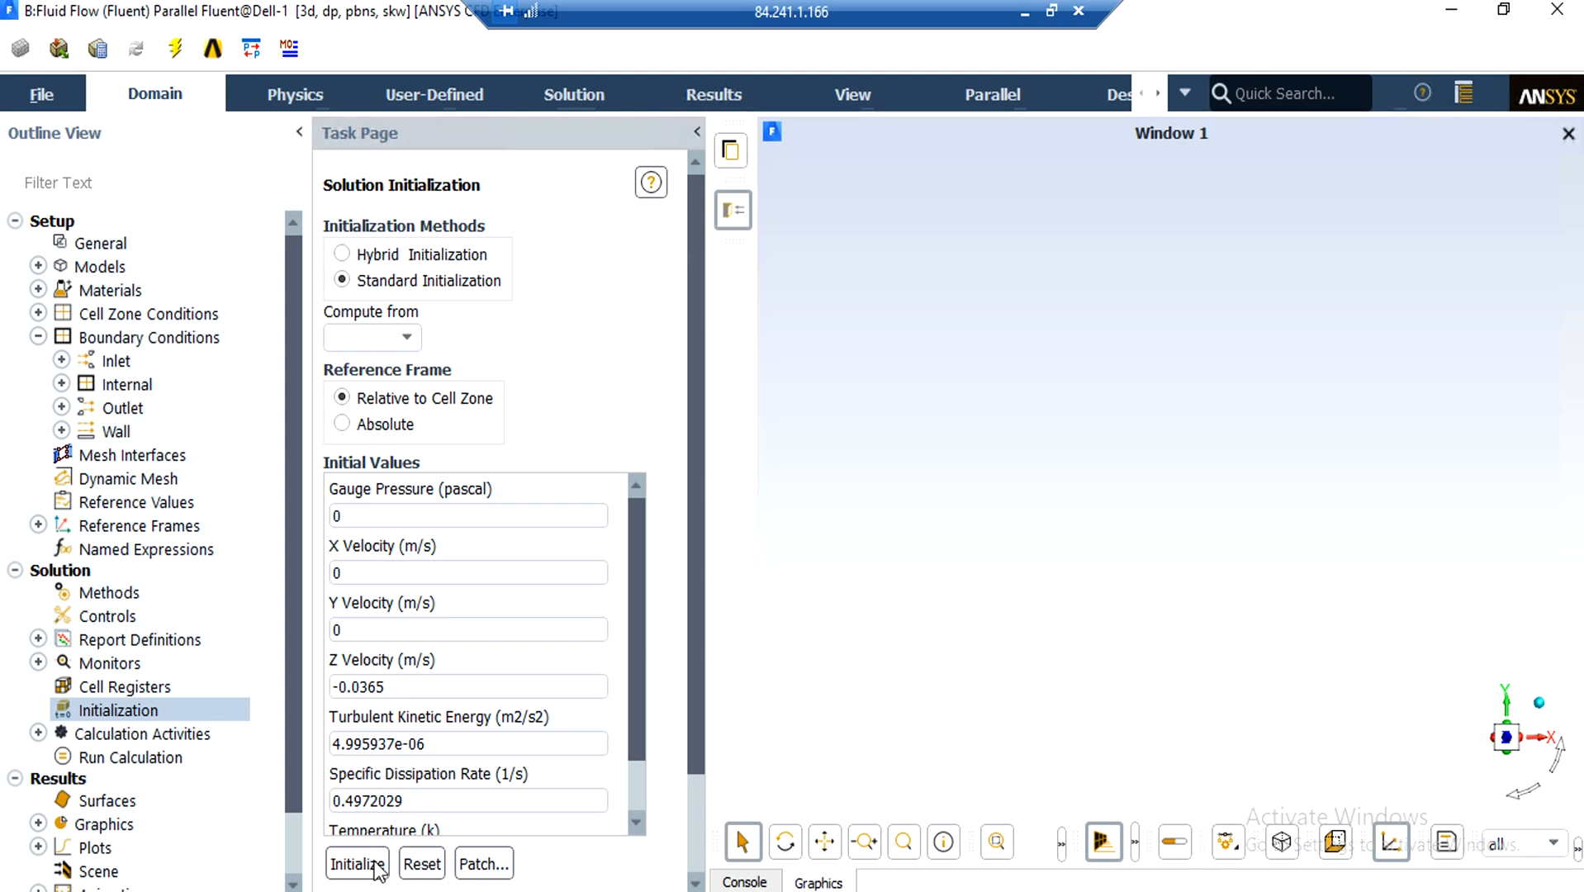
pyautogui.click(171, 756)
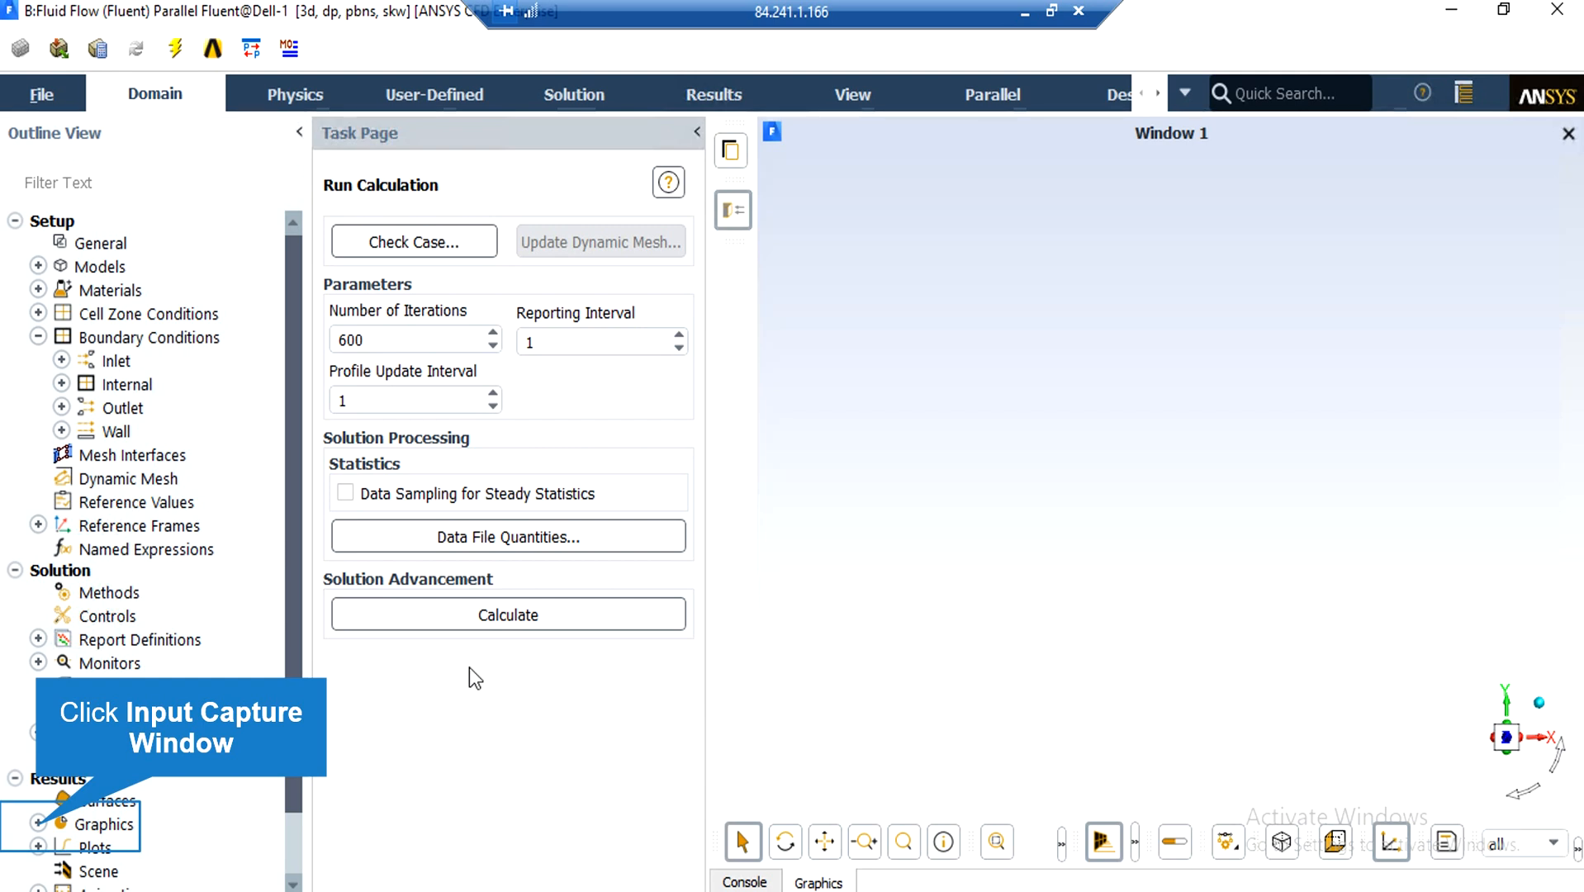
# Display filled contours of Static Temperature on the outlet surface only, as contour-1.
pyautogui.click(39, 823)
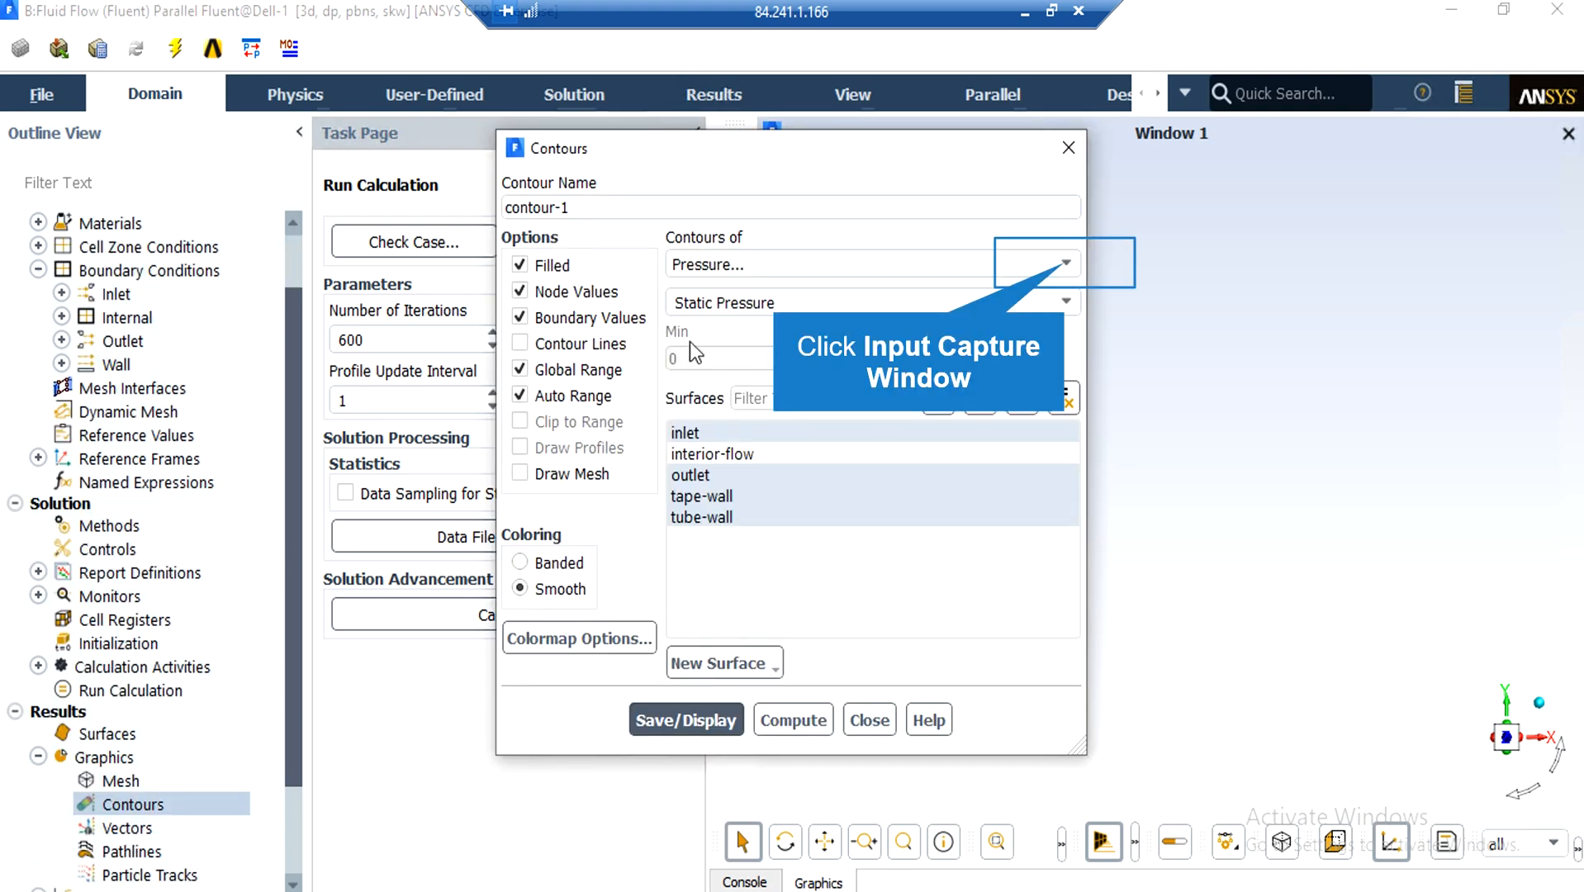
pyautogui.click(1066, 264)
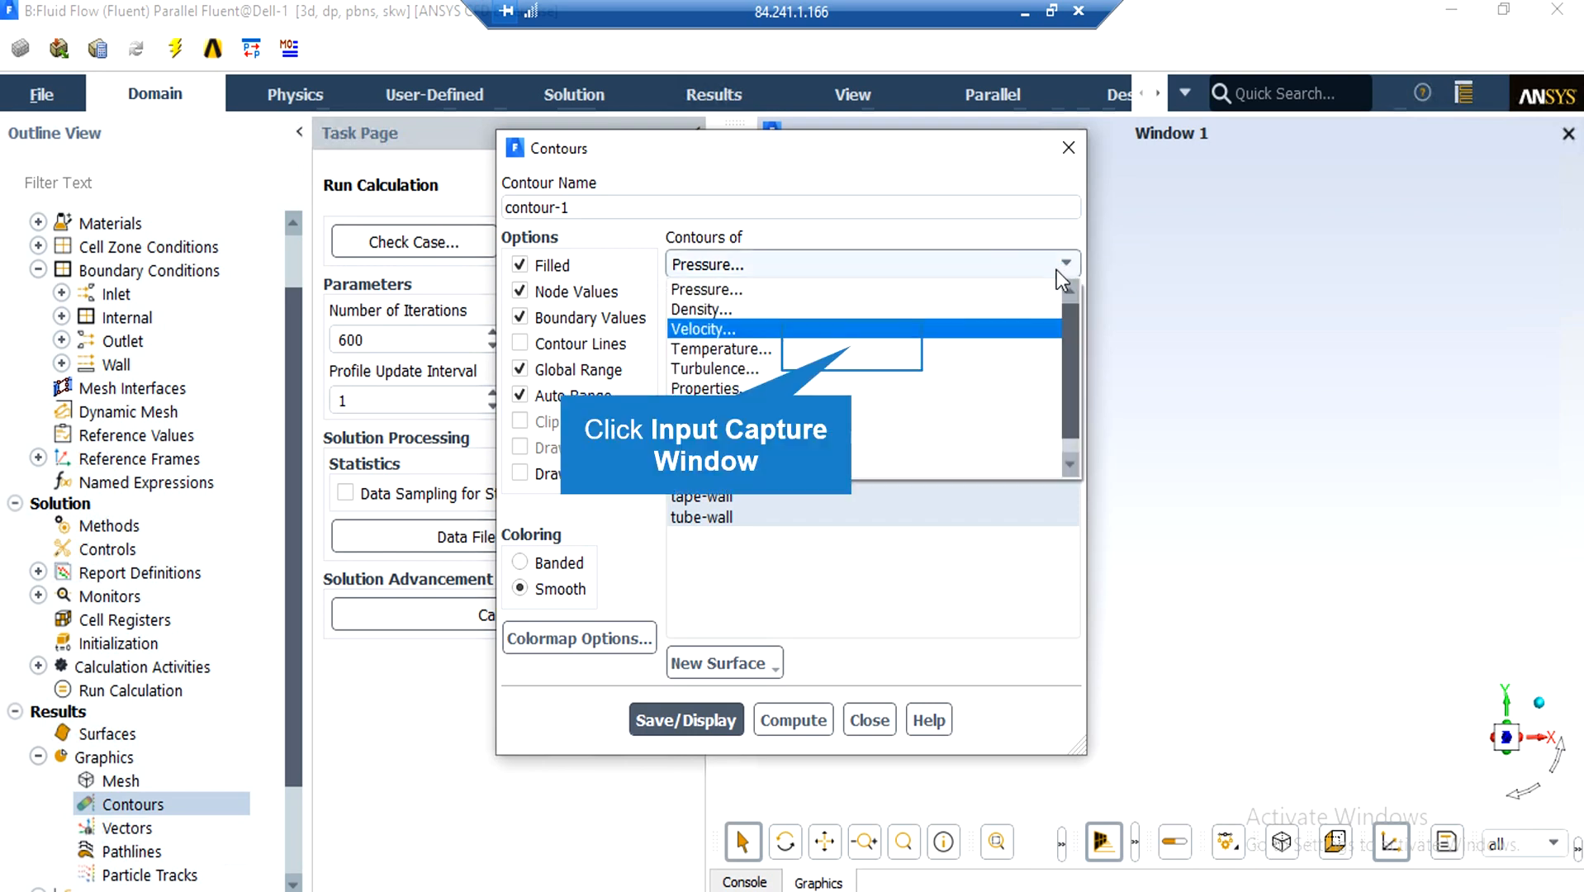
pyautogui.click(853, 349)
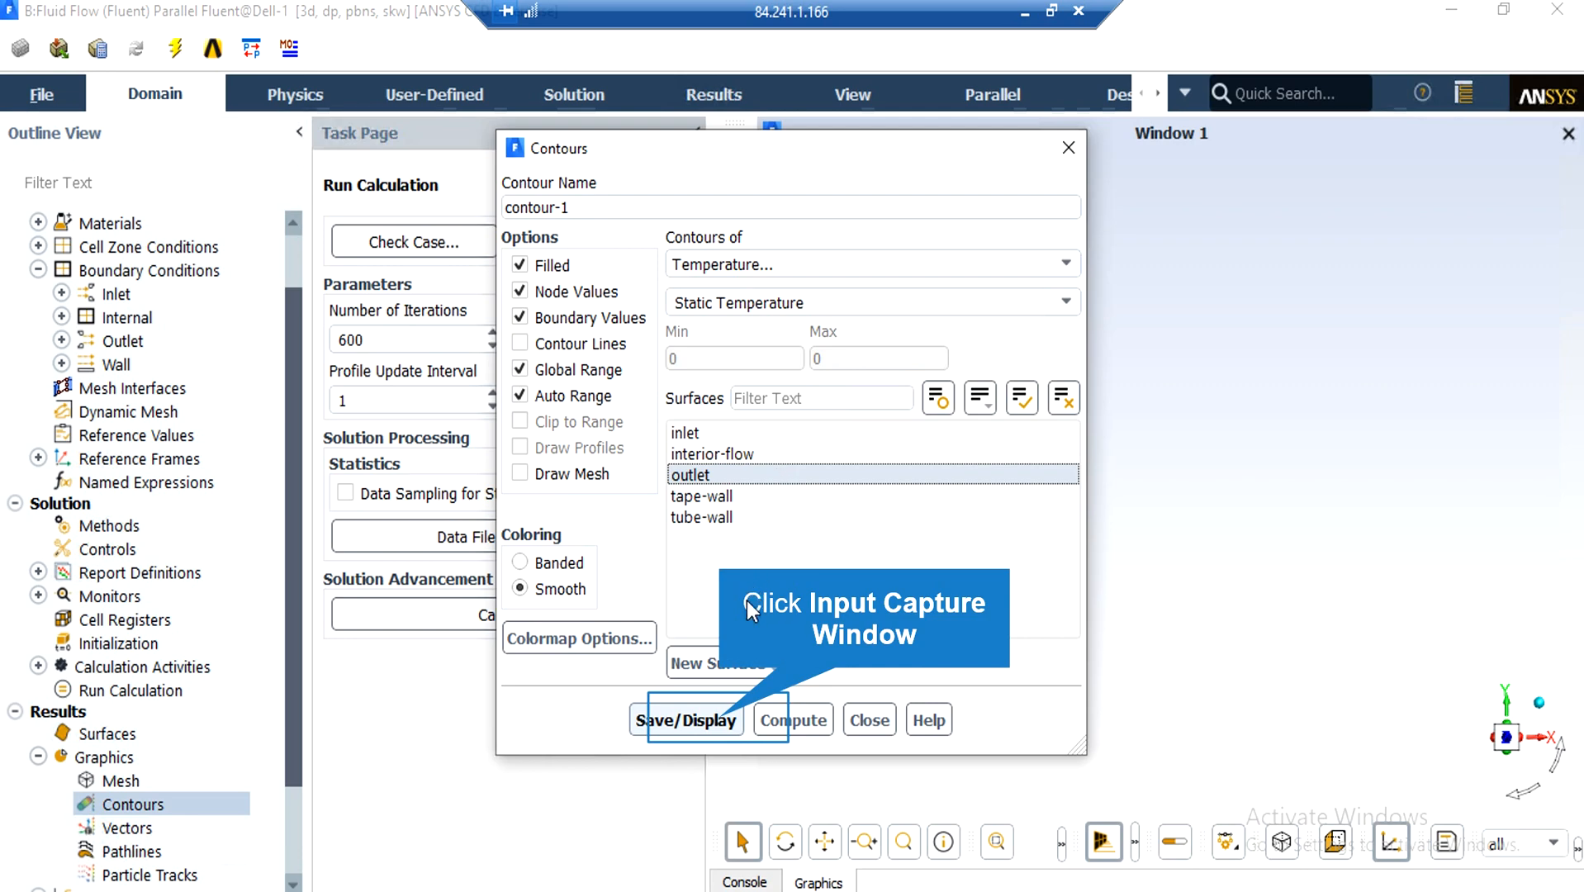
pyautogui.click(720, 717)
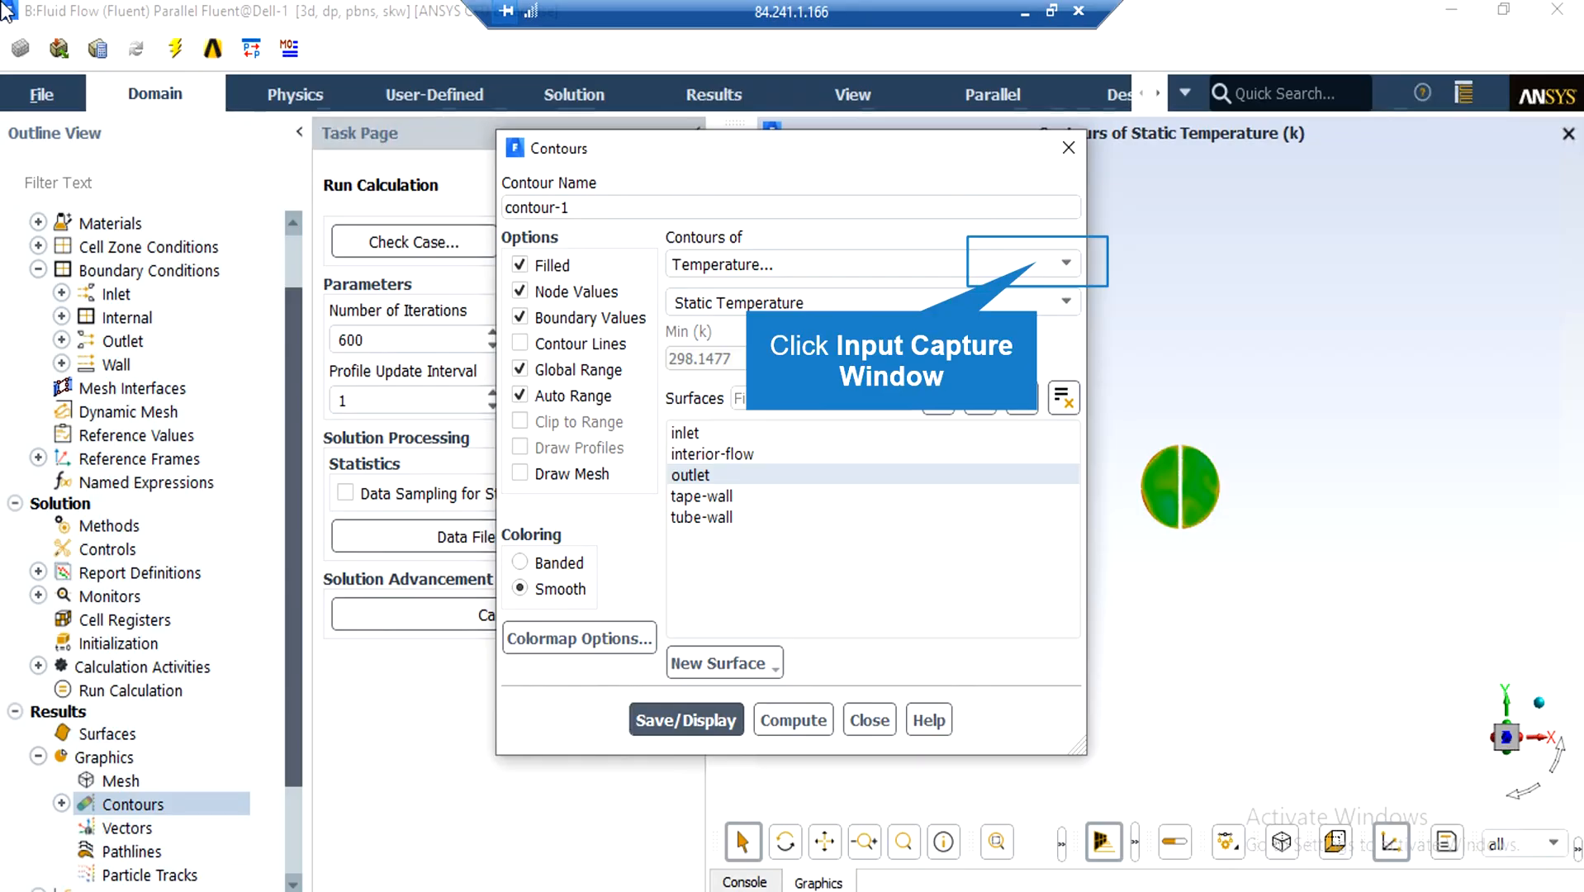
# Change contour-1 to Velocity Magnitude and display it on the outlet surface.
pyautogui.click(1032, 264)
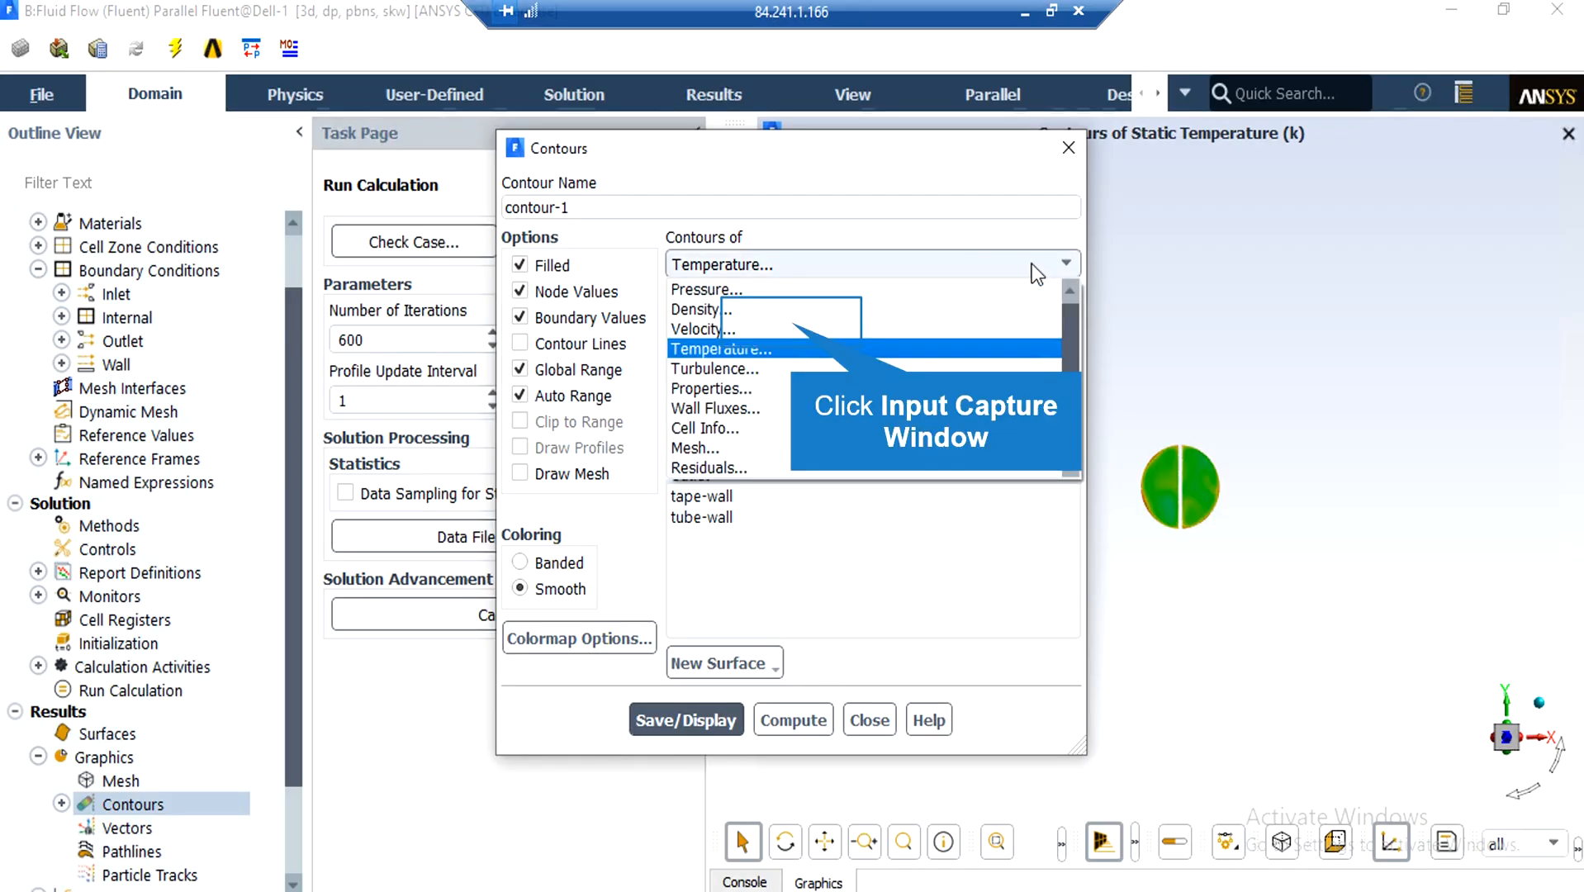
pyautogui.click(791, 323)
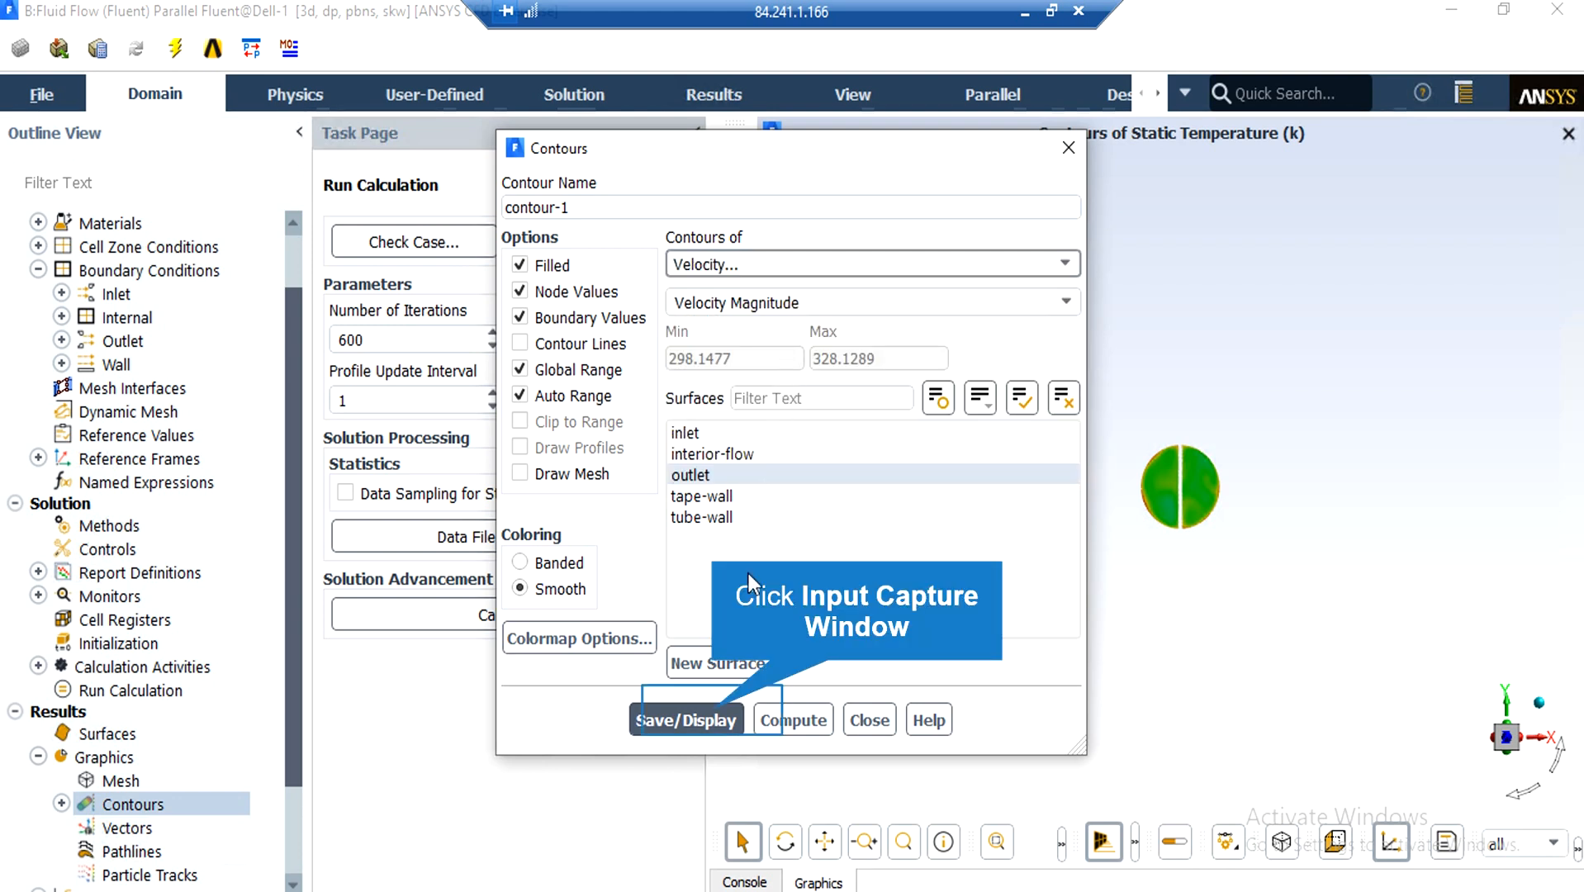
pyautogui.click(716, 719)
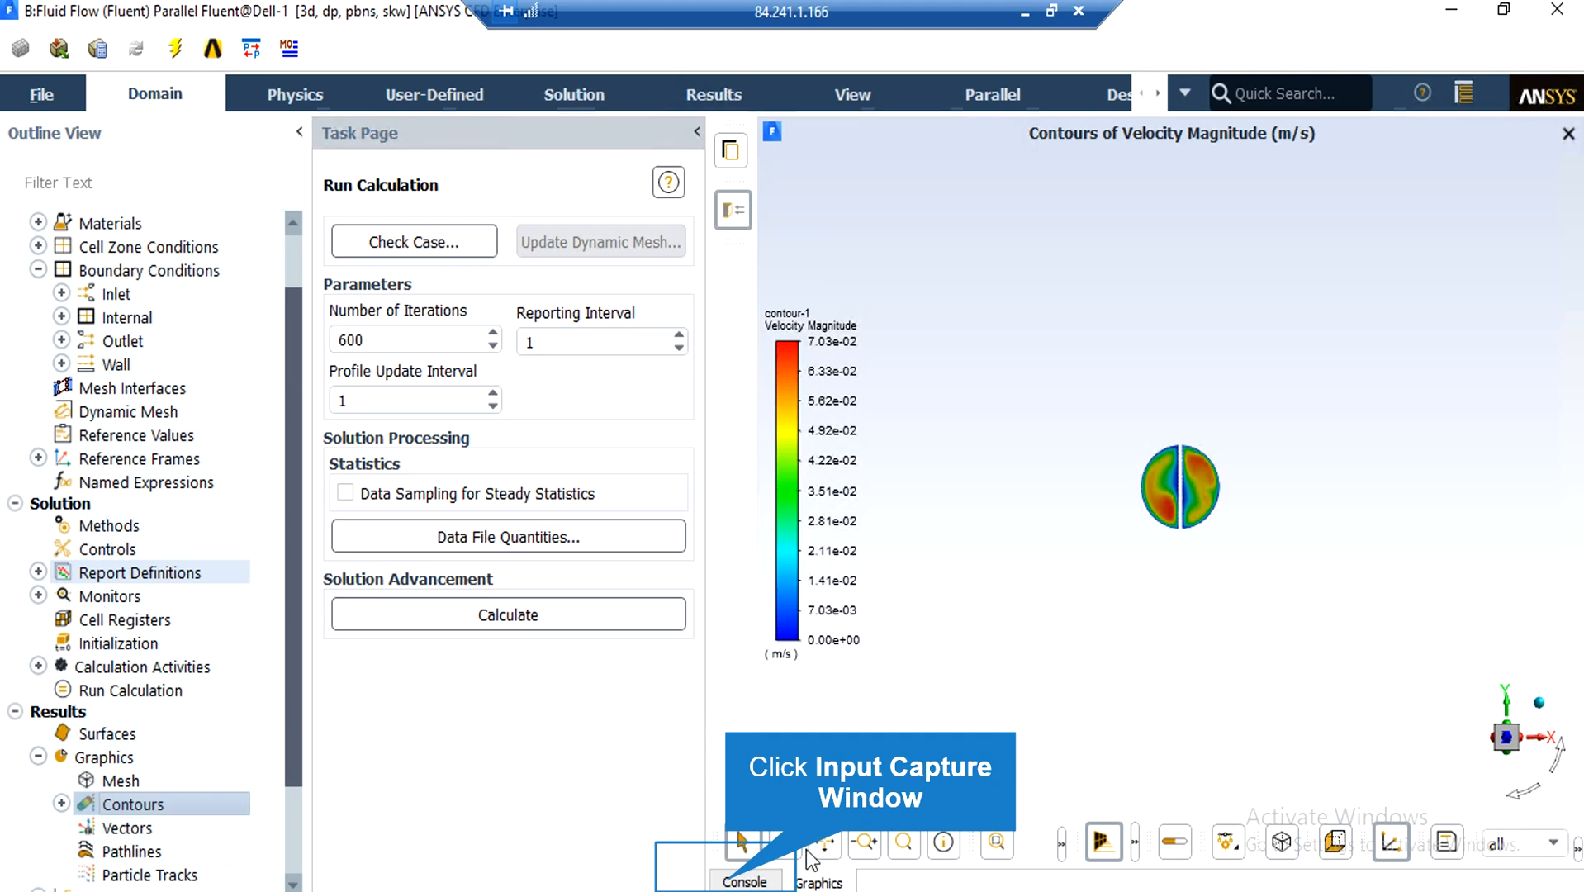
# Compute the volume-average-temp report for the flow zone, check its value in the console and leave the definition unchanged.
pyautogui.click(744, 882)
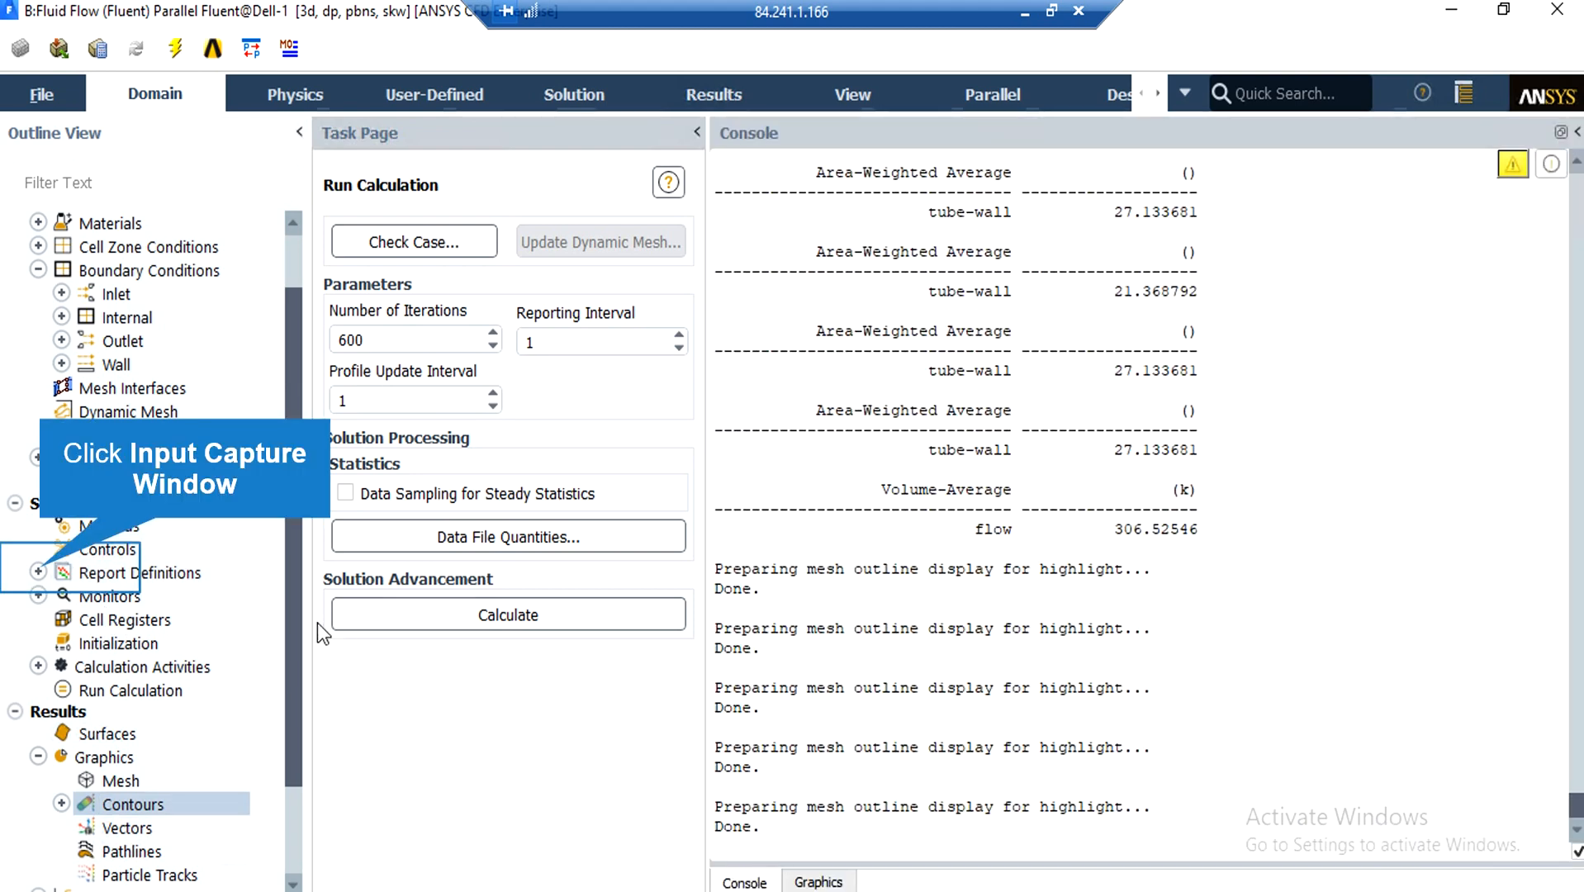
pyautogui.click(38, 571)
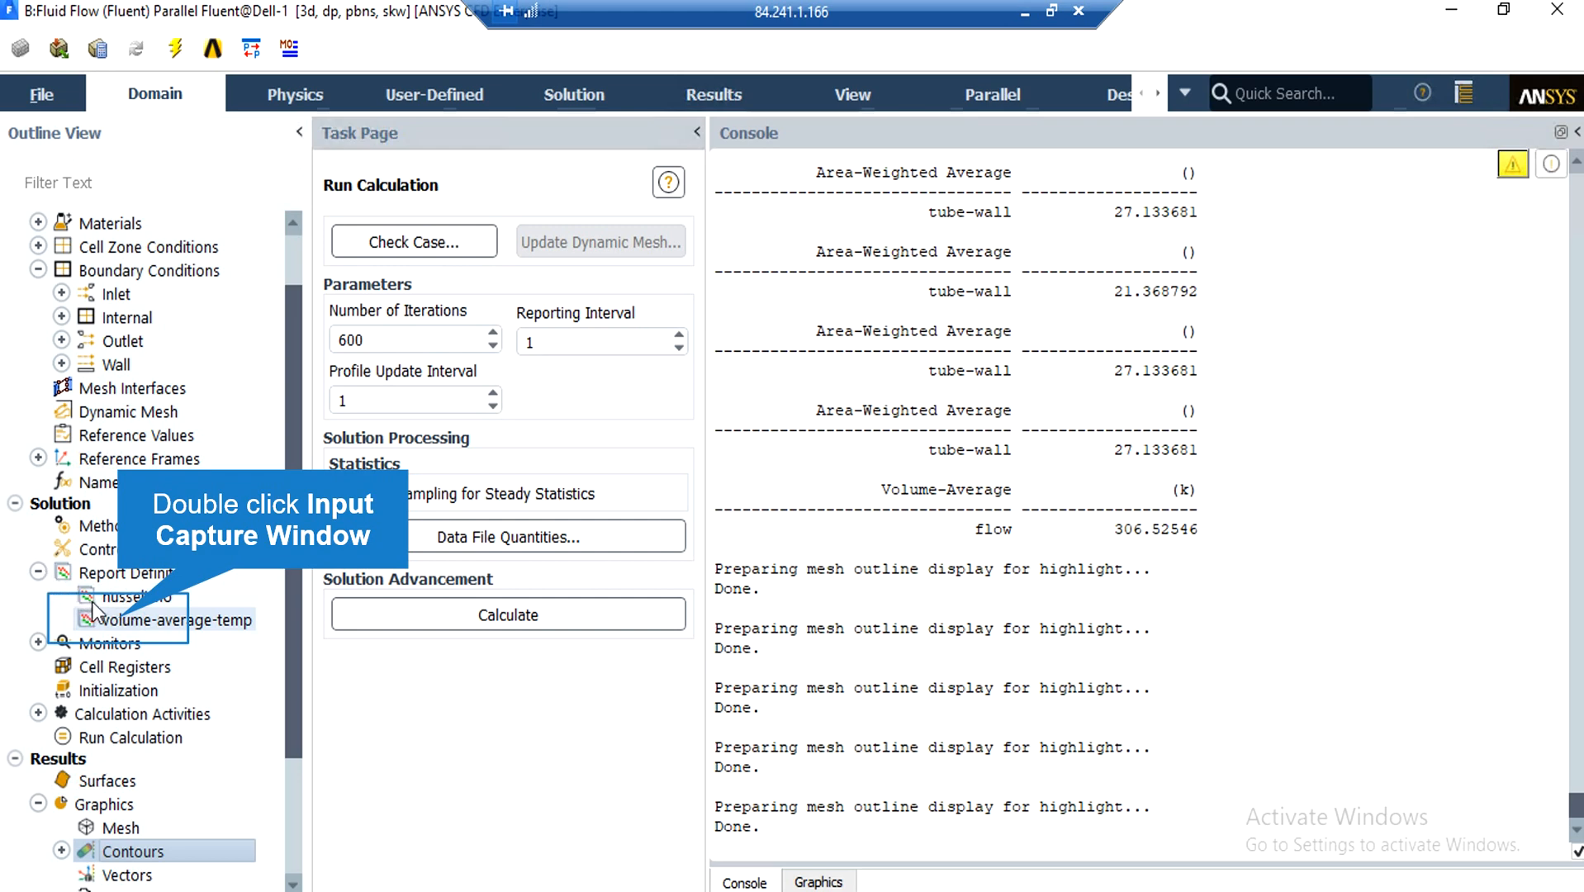
pyautogui.doubleClick(117, 621)
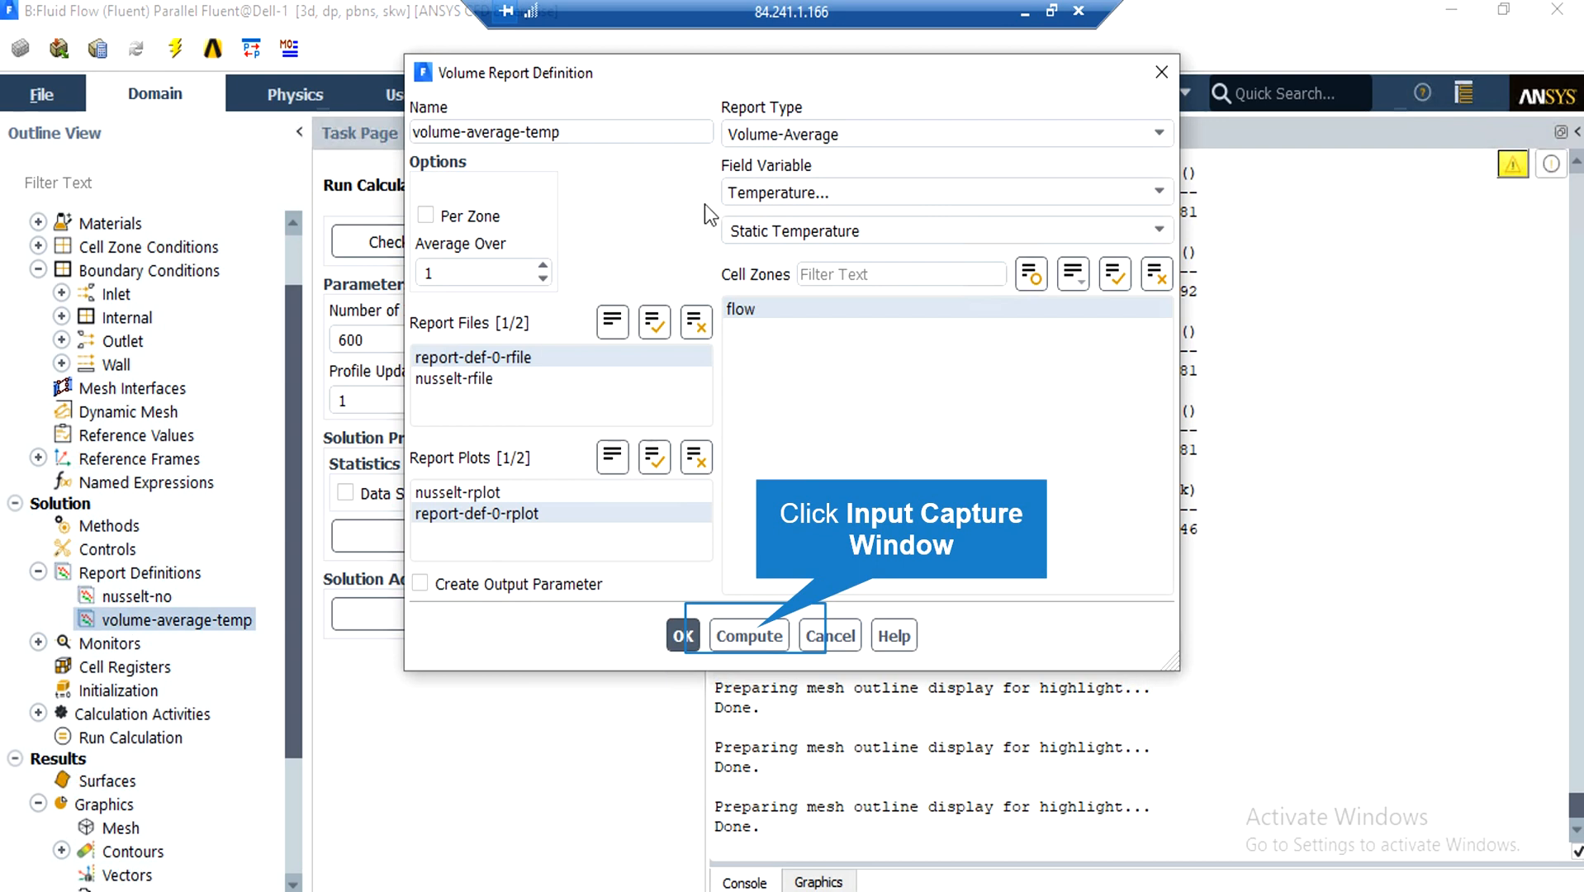
pyautogui.click(758, 638)
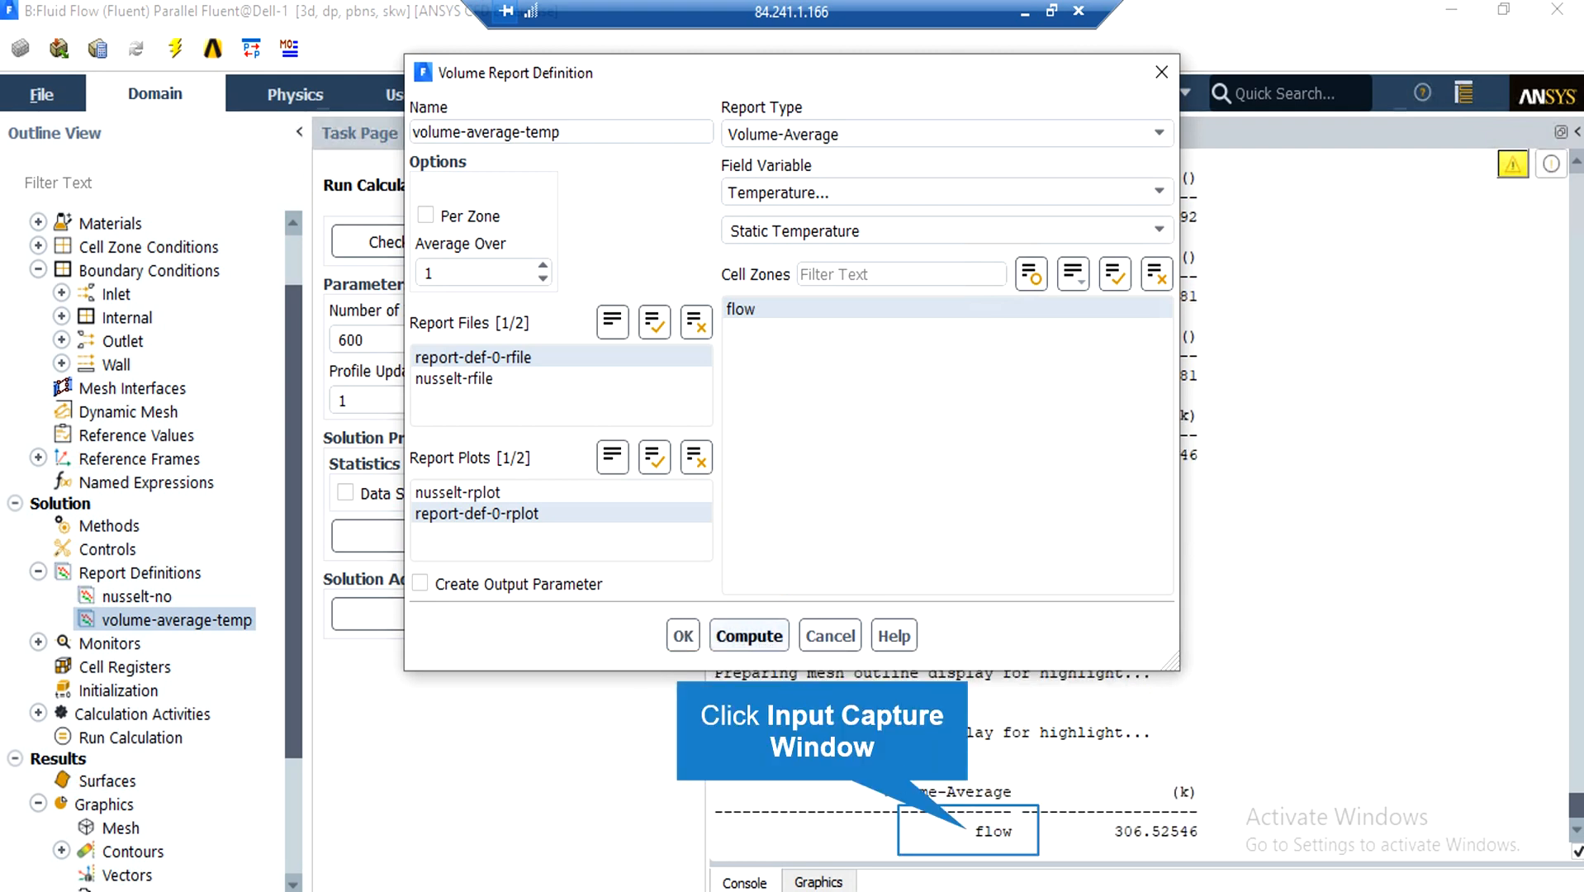
pyautogui.moveTo(968, 830); pyautogui.dragTo(1201, 831)
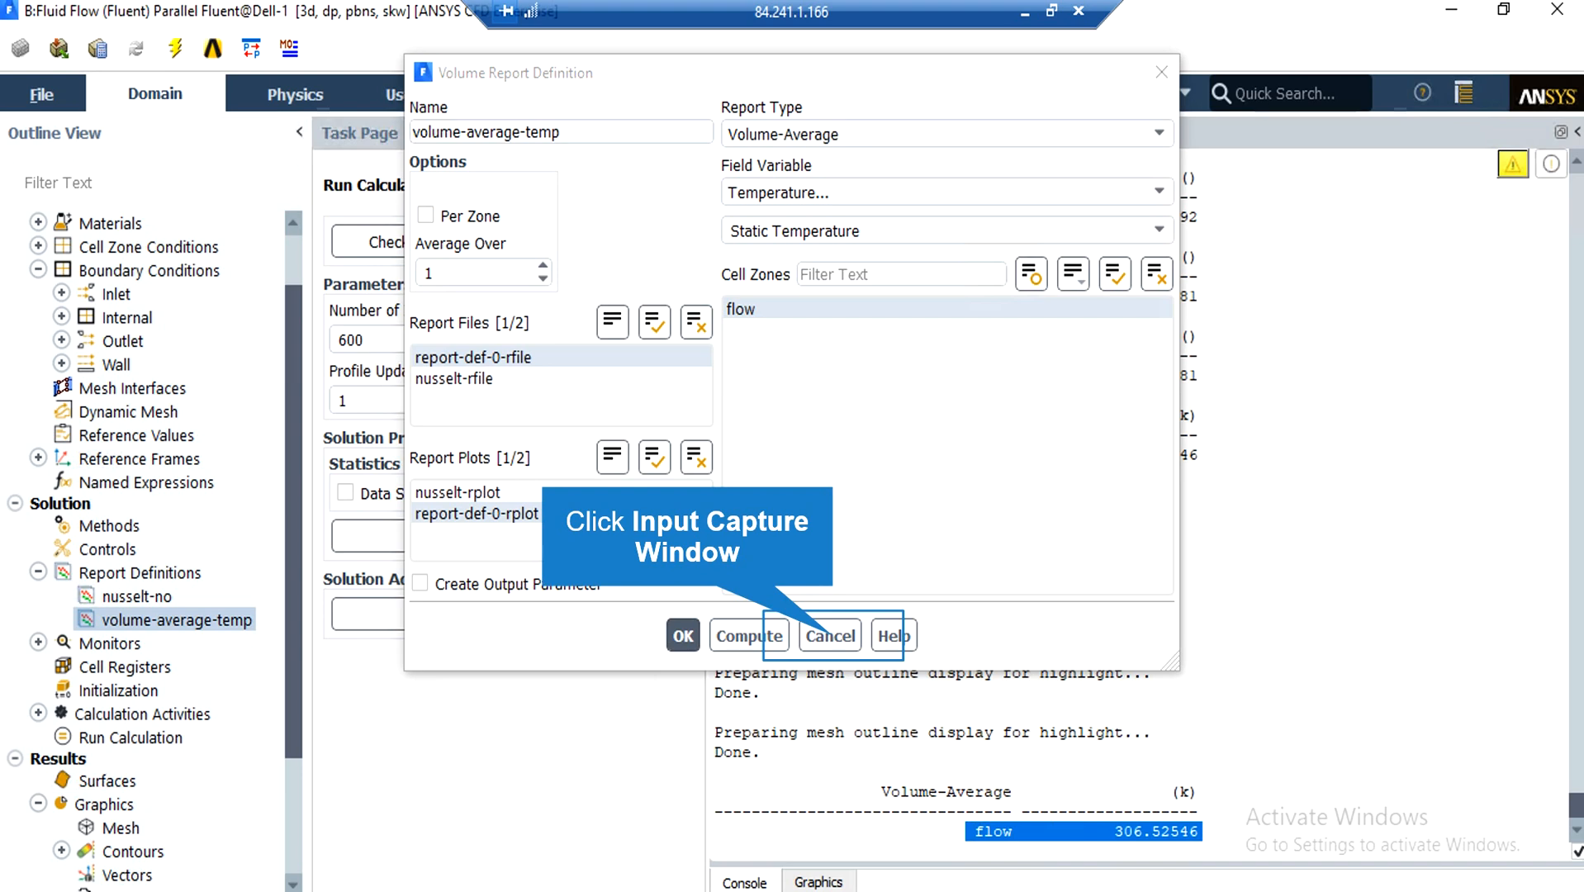
pyautogui.click(830, 636)
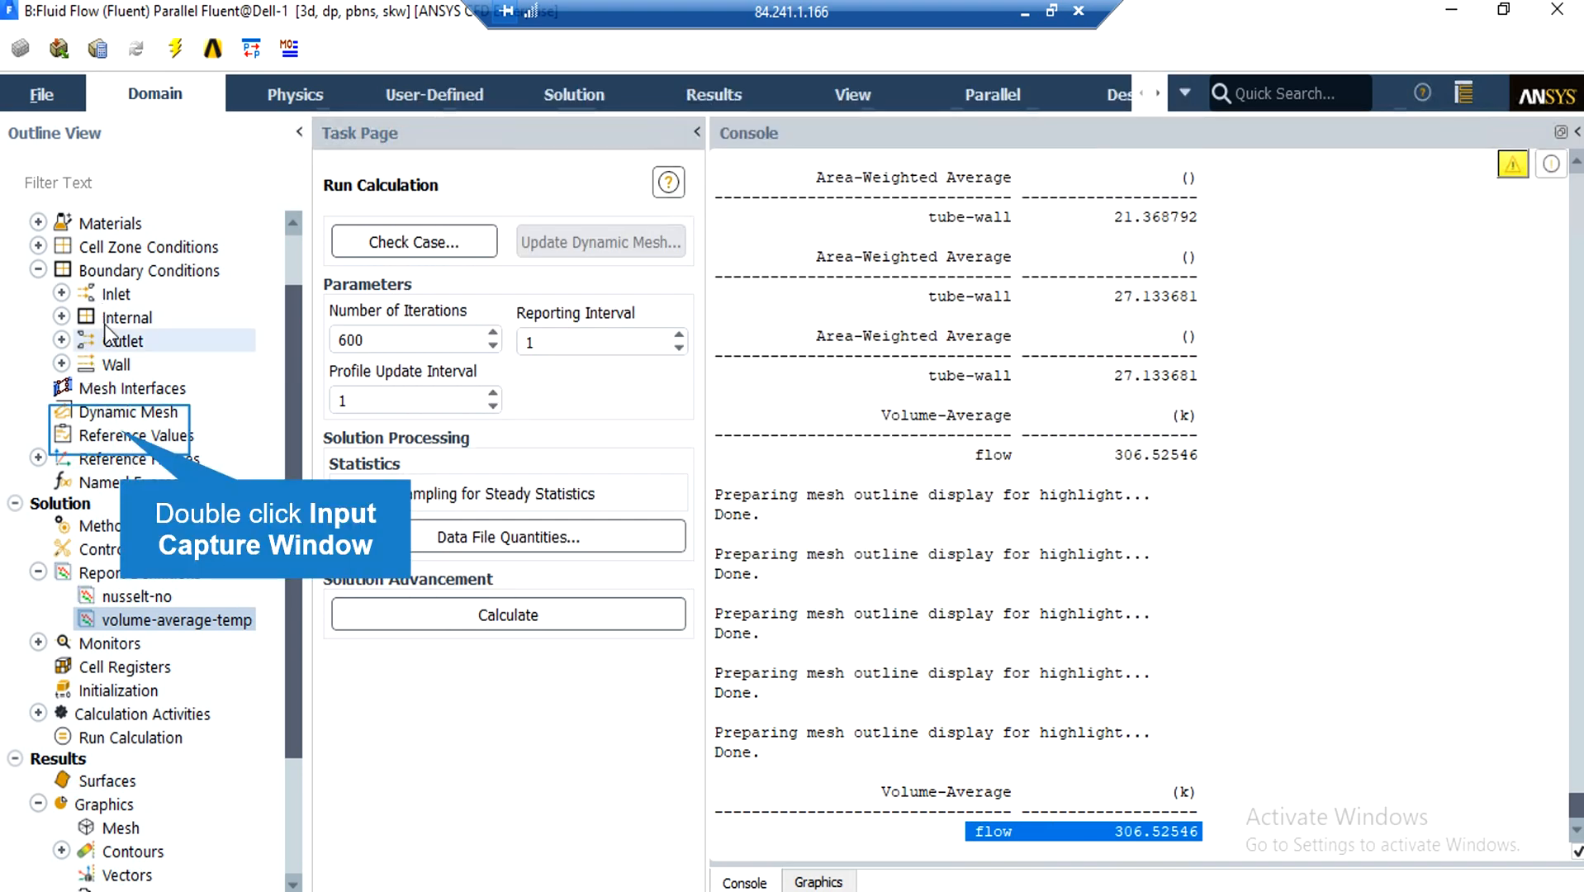
# Check the temperature in the reference values and compute the nusselt-no report on tube-wall, reading its result in the console.
pyautogui.doubleClick(124, 436)
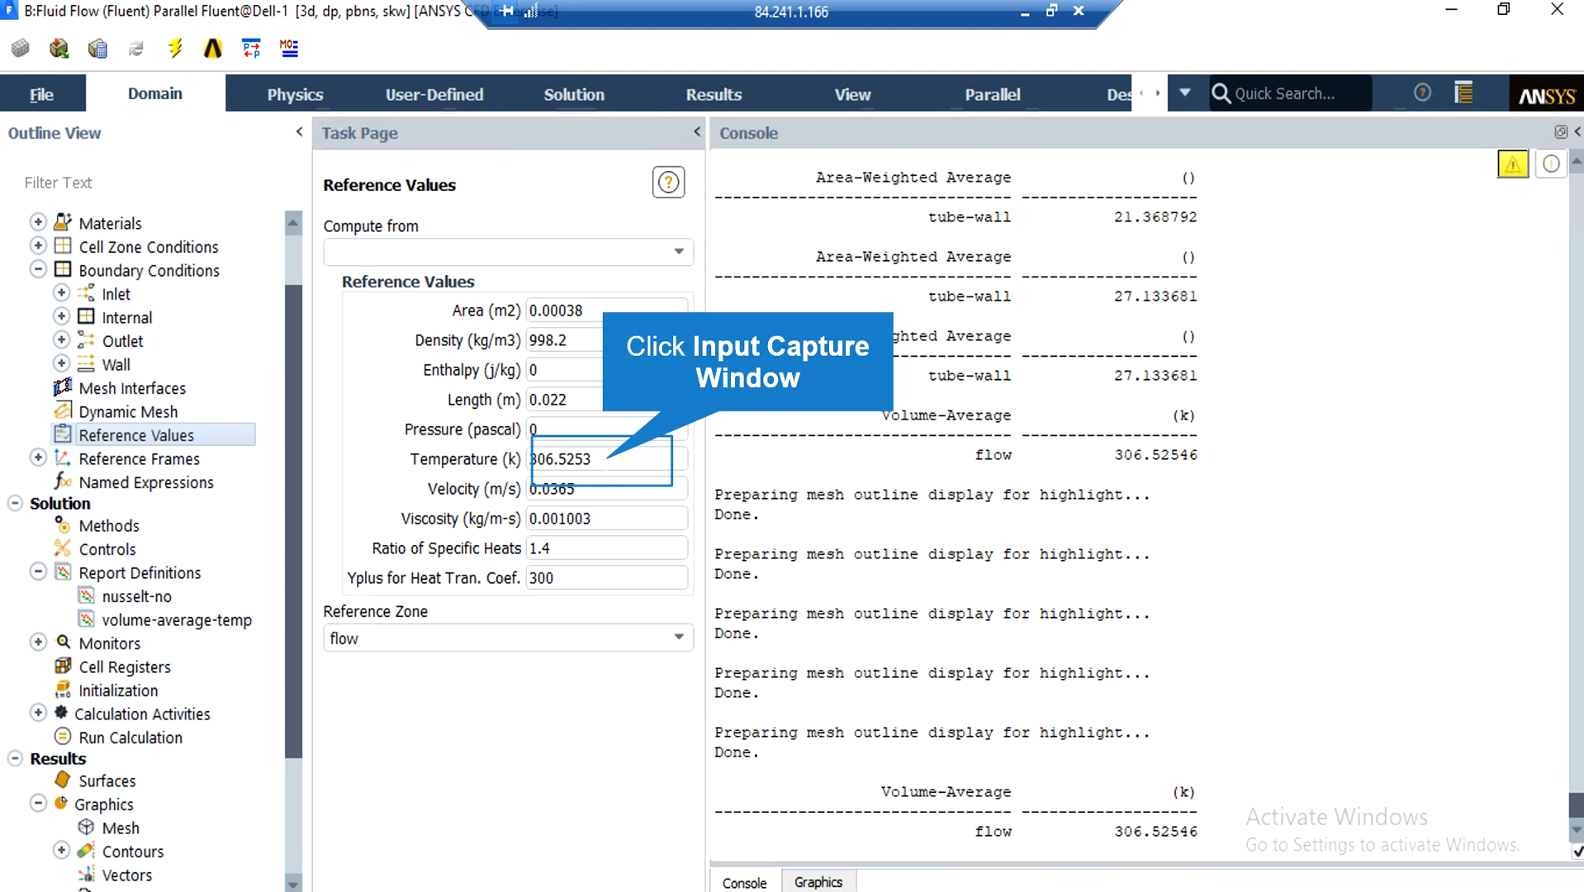
pyautogui.doubleClick(603, 462)
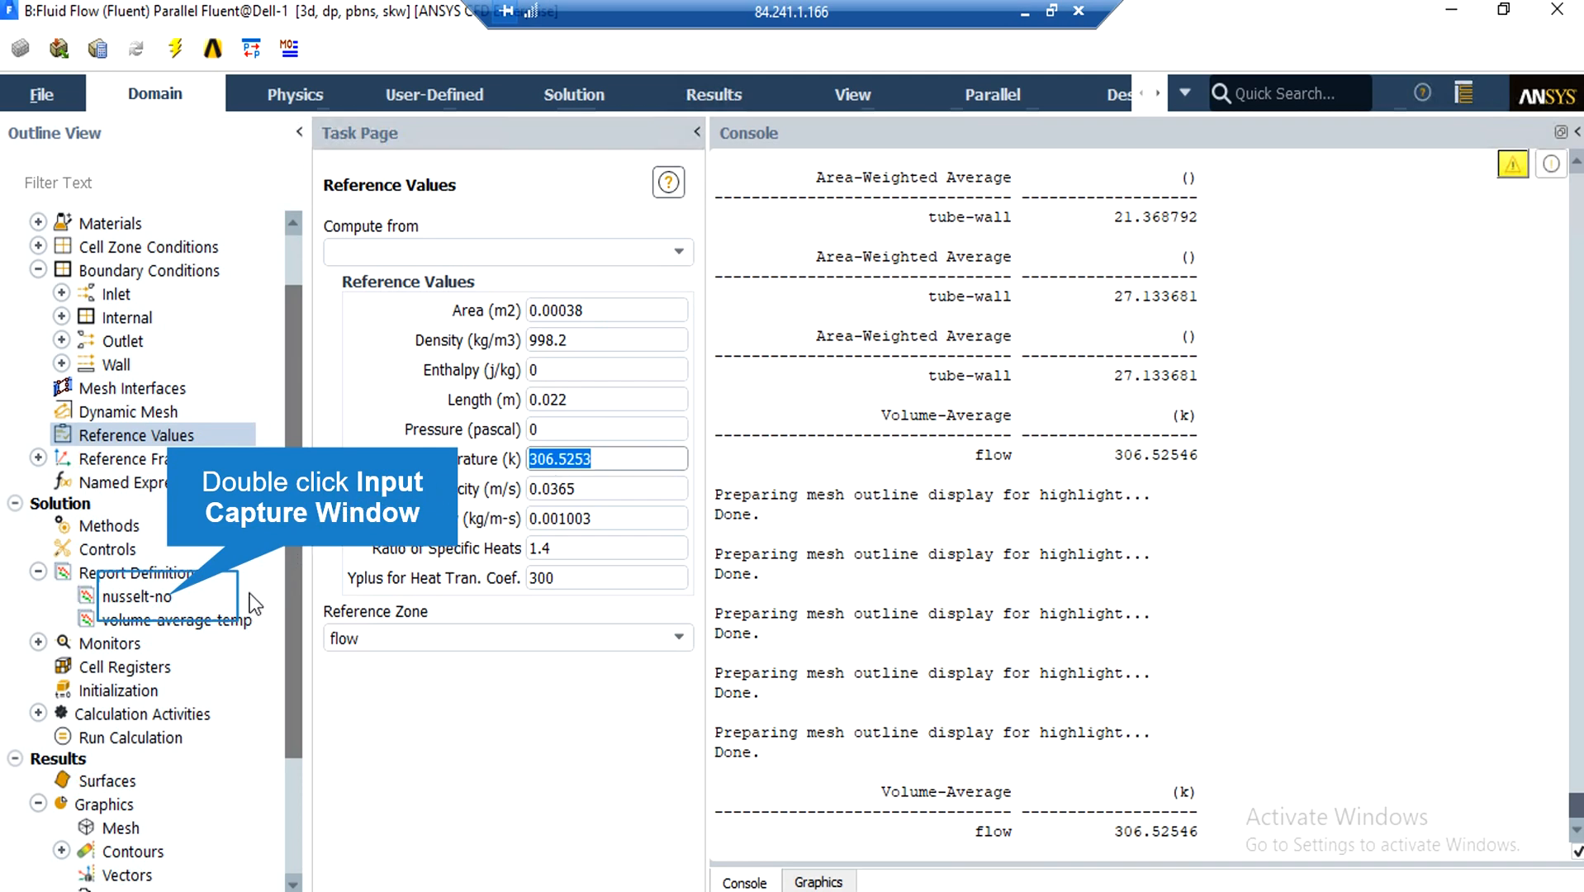
pyautogui.doubleClick(172, 599)
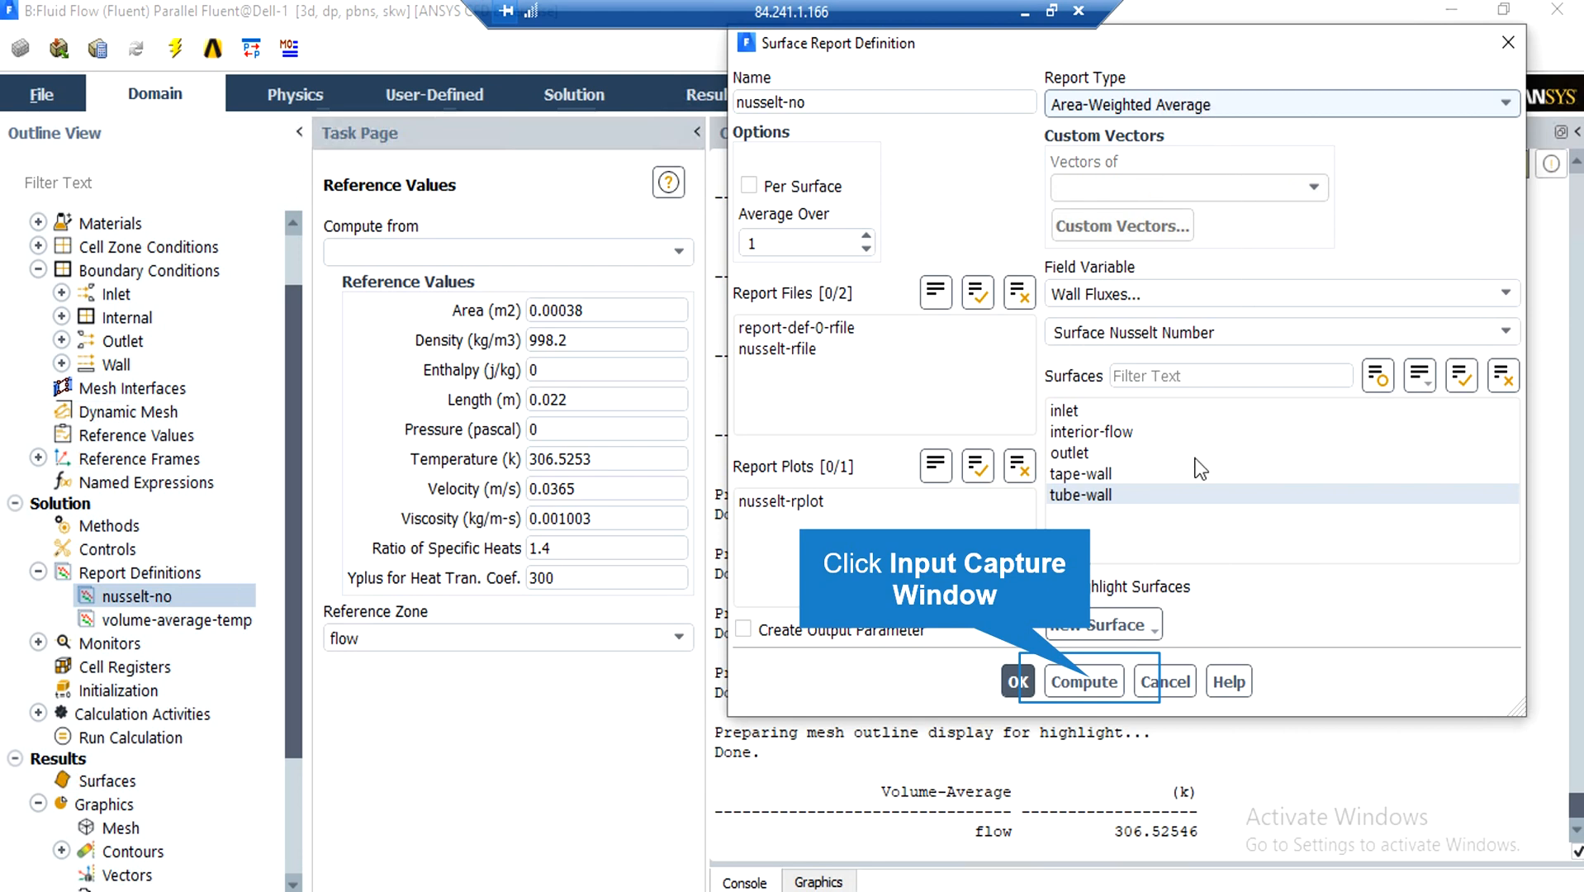
pyautogui.click(1092, 688)
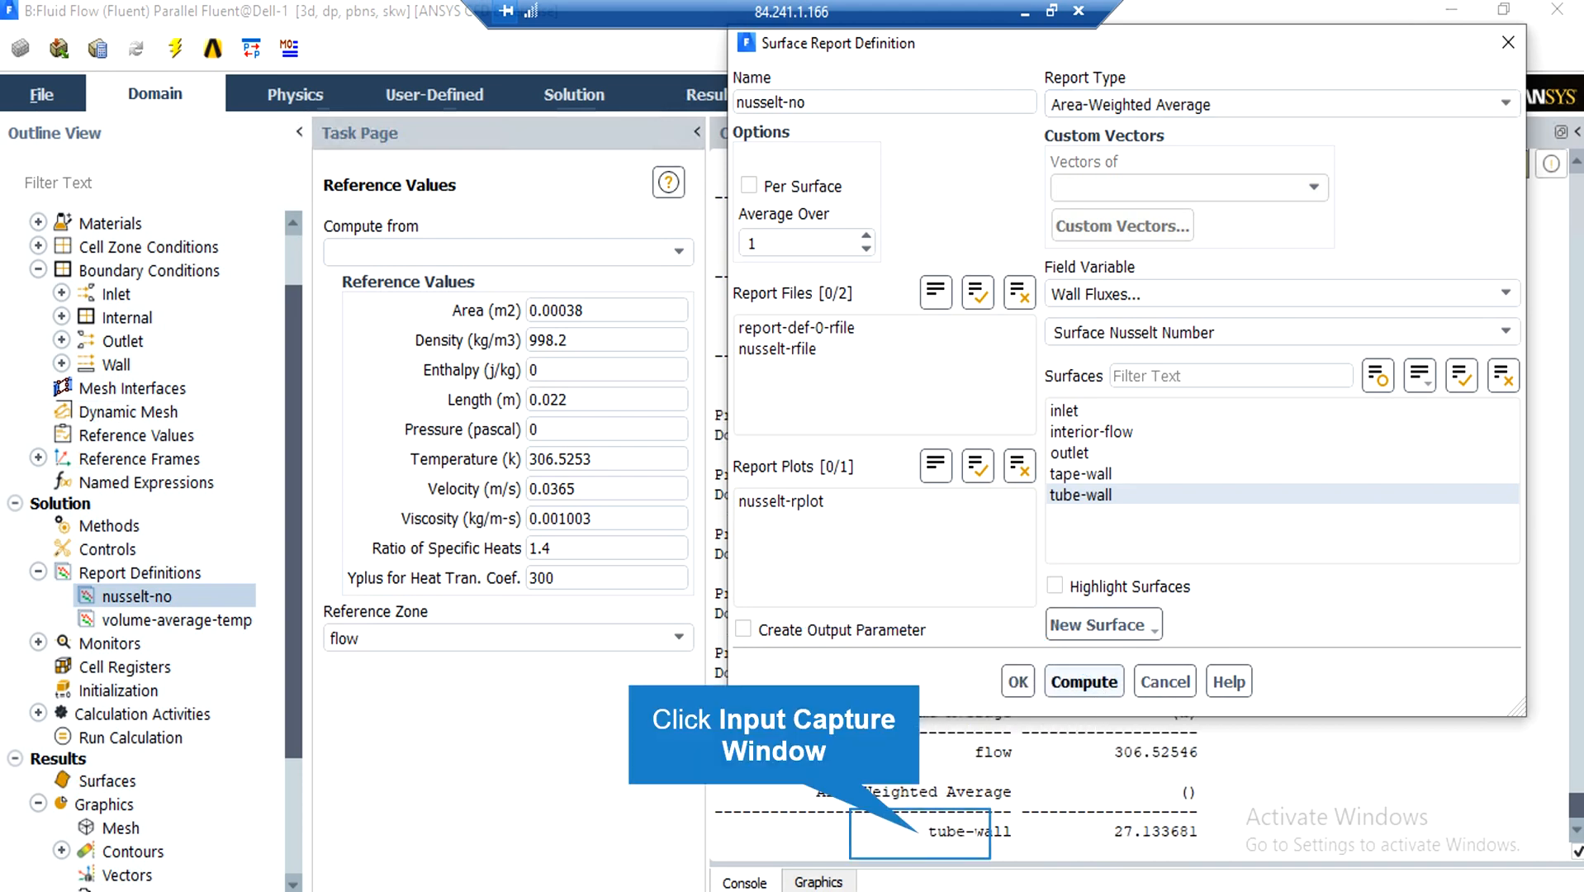
pyautogui.moveTo(919, 831); pyautogui.dragTo(1198, 831)
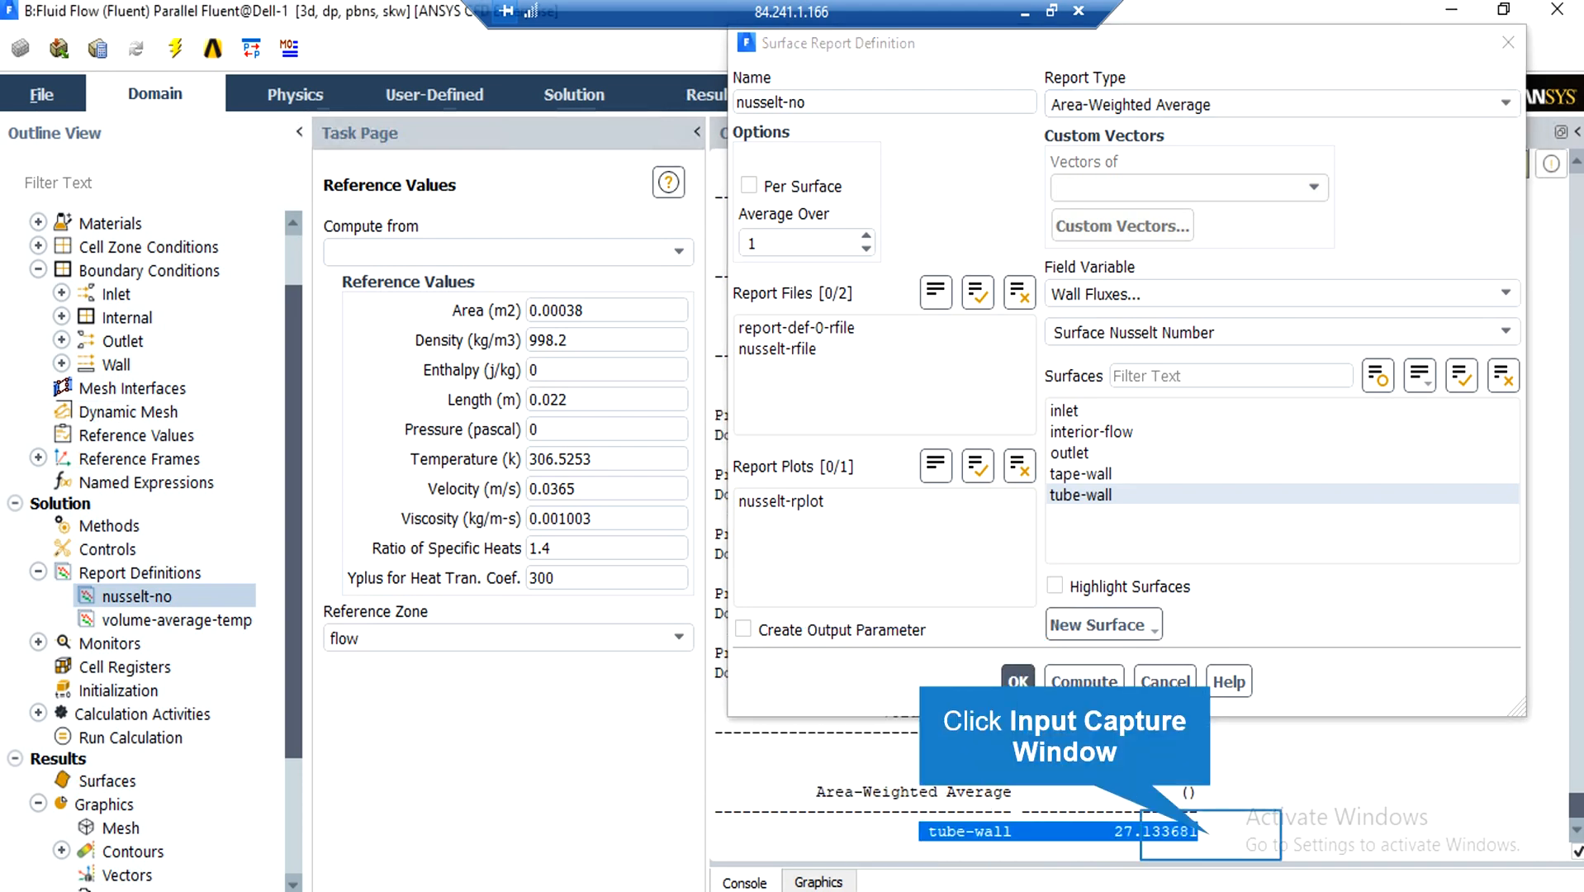